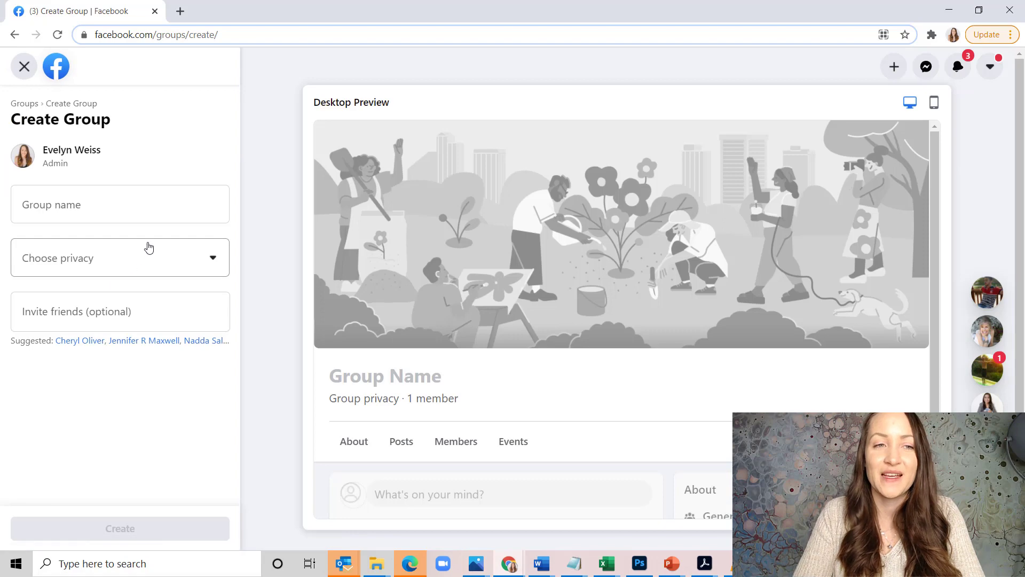
Enter "Your Group Name" as the name of the new group.
left_click(159, 215)
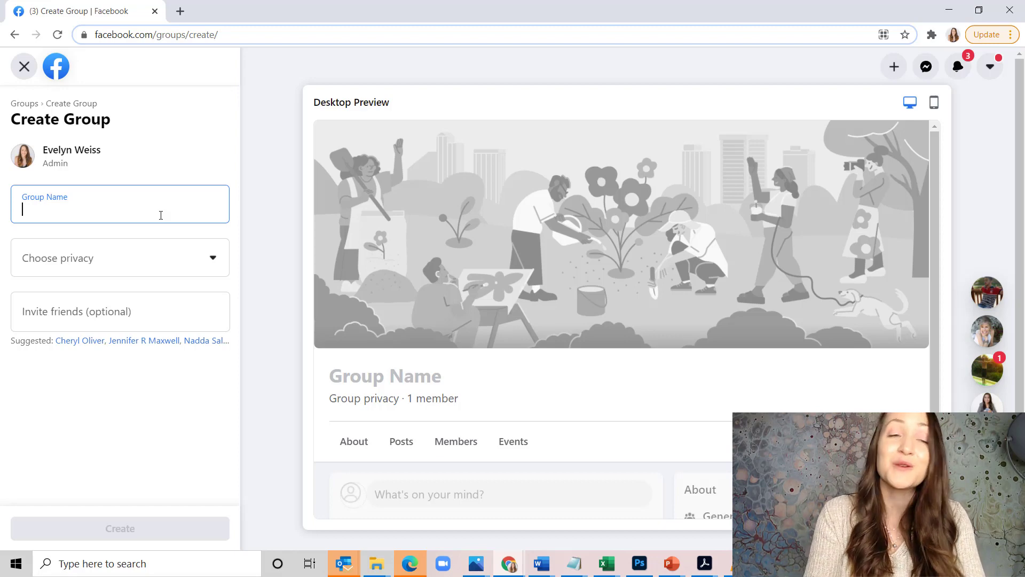
type("o")
key("BackSpace")
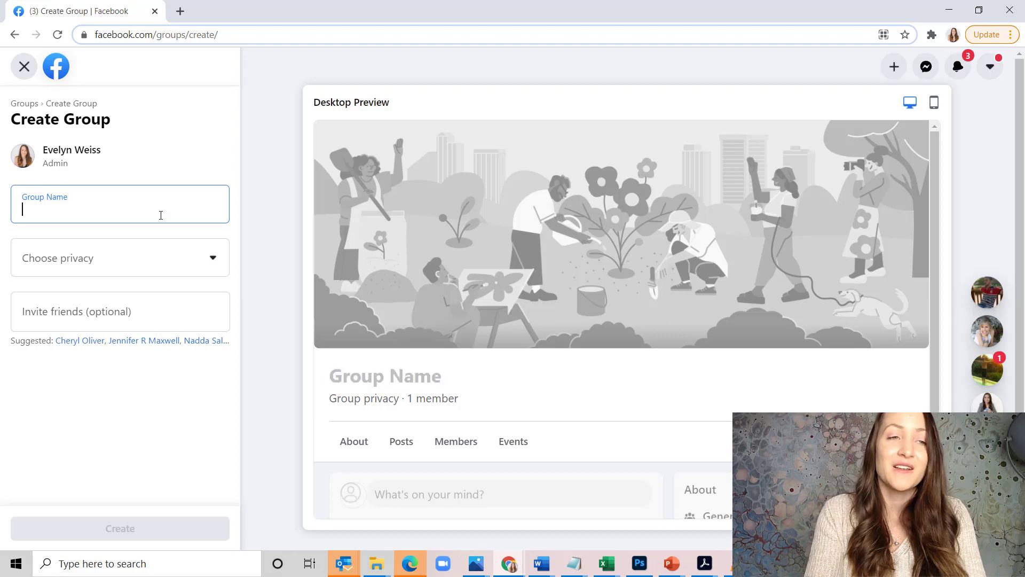
type("Your Group ")
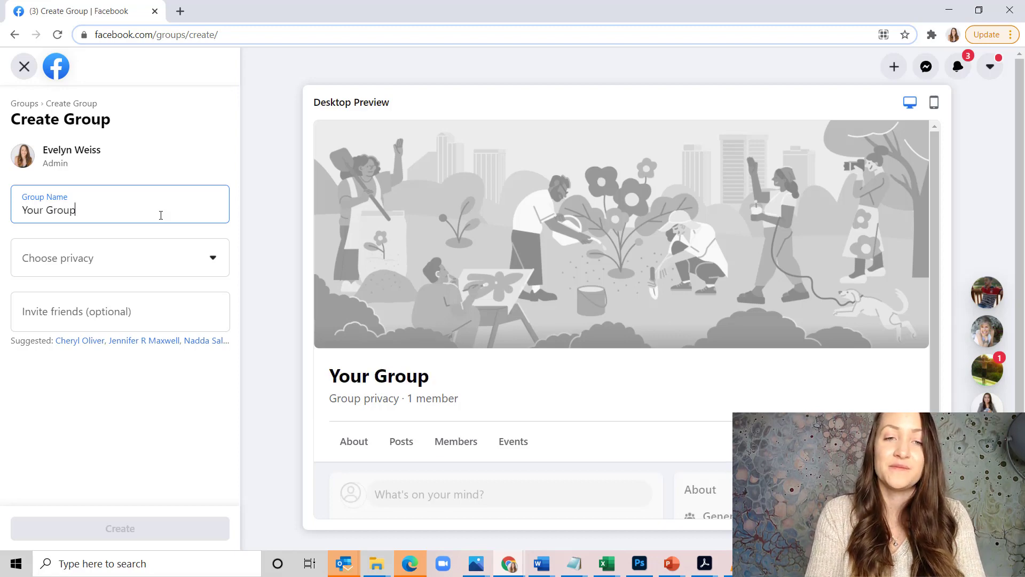
type("Name")
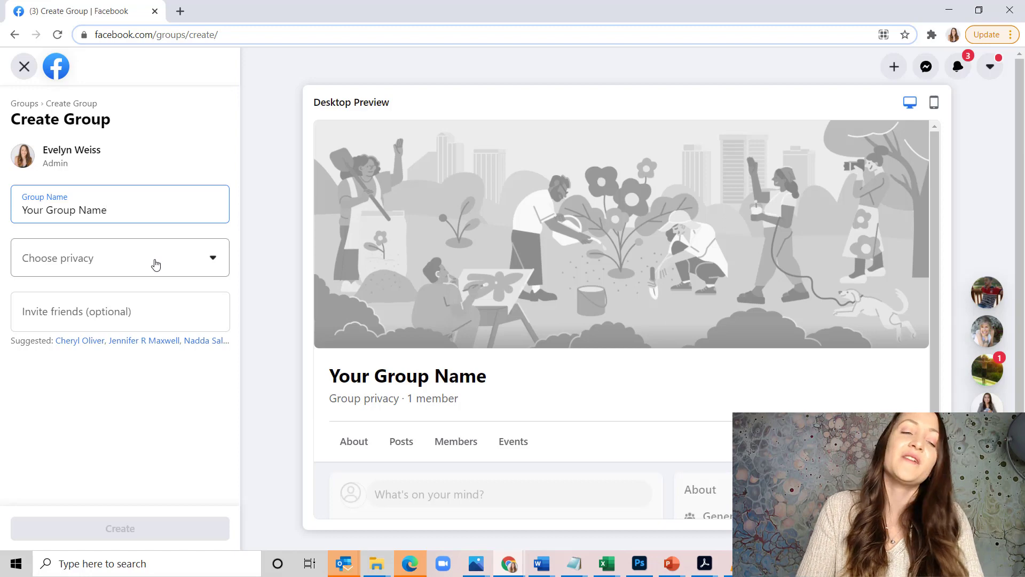
Set the new group's privacy to Private and keep its Hide Group setting at Visible.
left_click(154, 264)
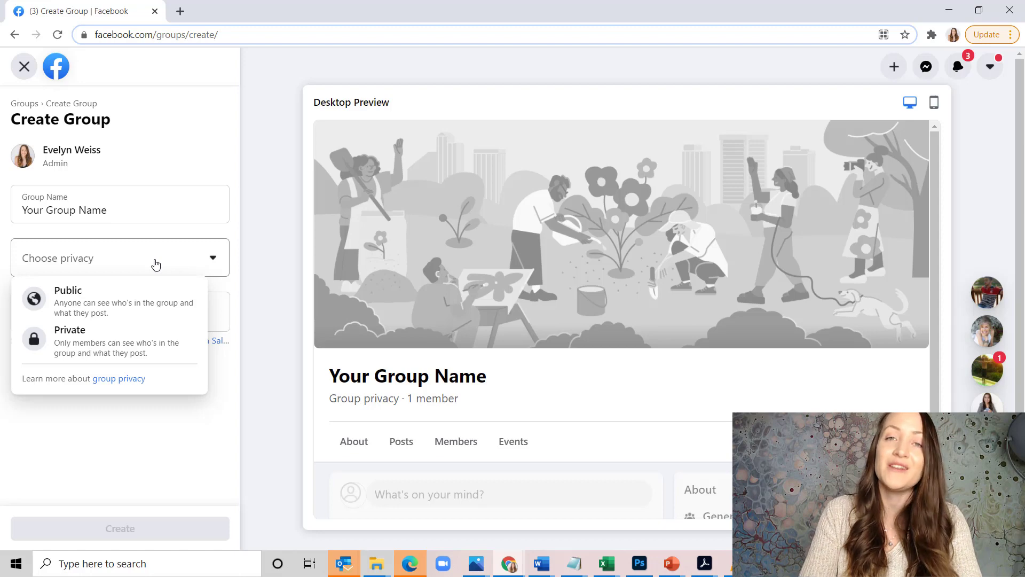
left_click(129, 335)
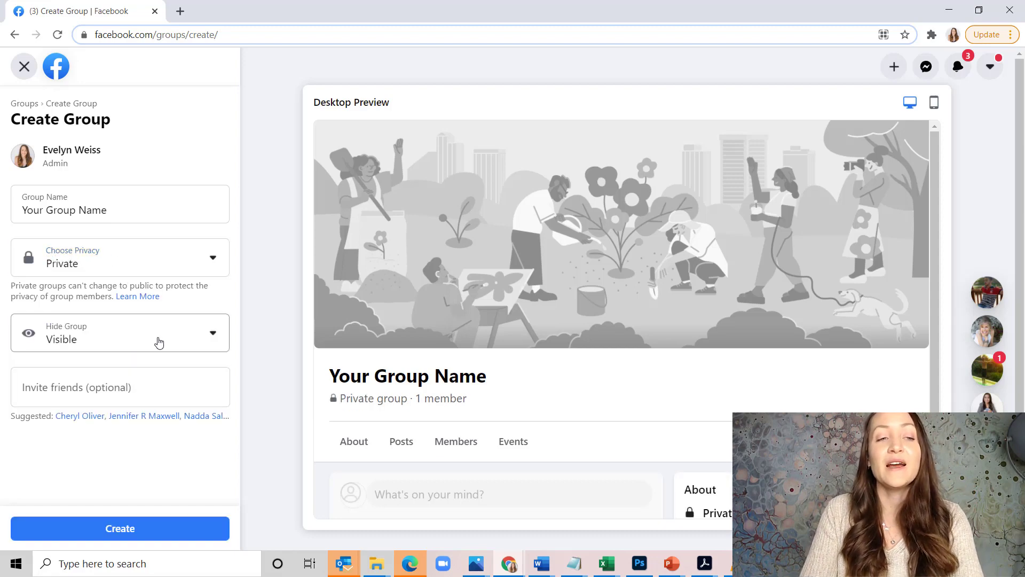
left_click(159, 342)
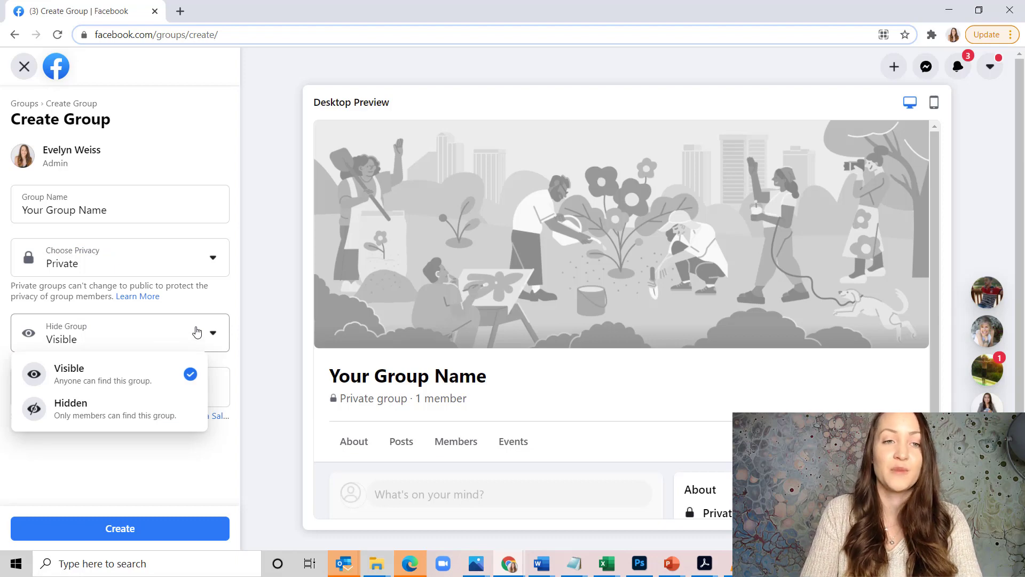
left_click(203, 297)
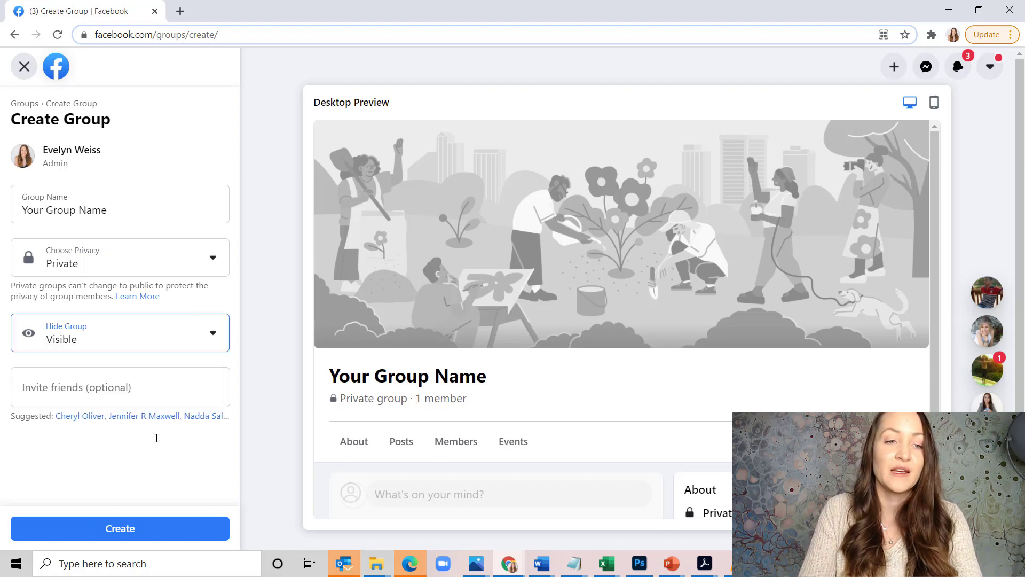
Leave the friend invitations empty and create the group.
left_click(84, 389)
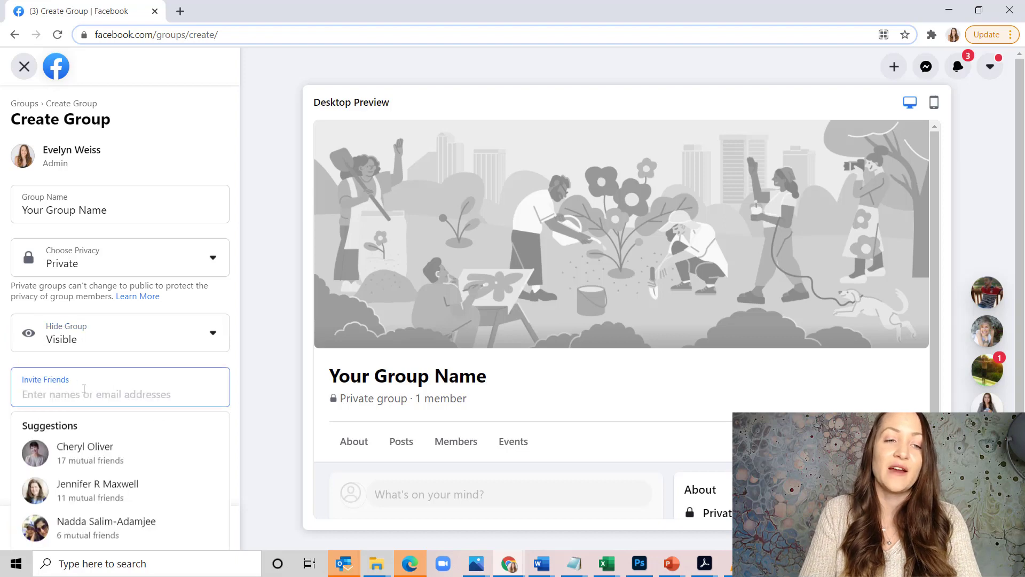
left_click(160, 355)
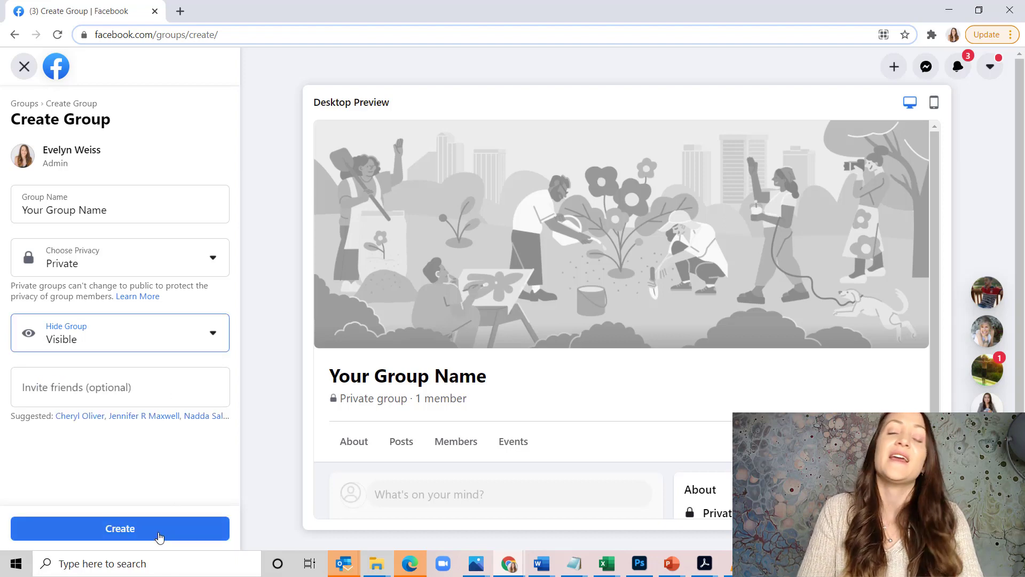
left_click(154, 528)
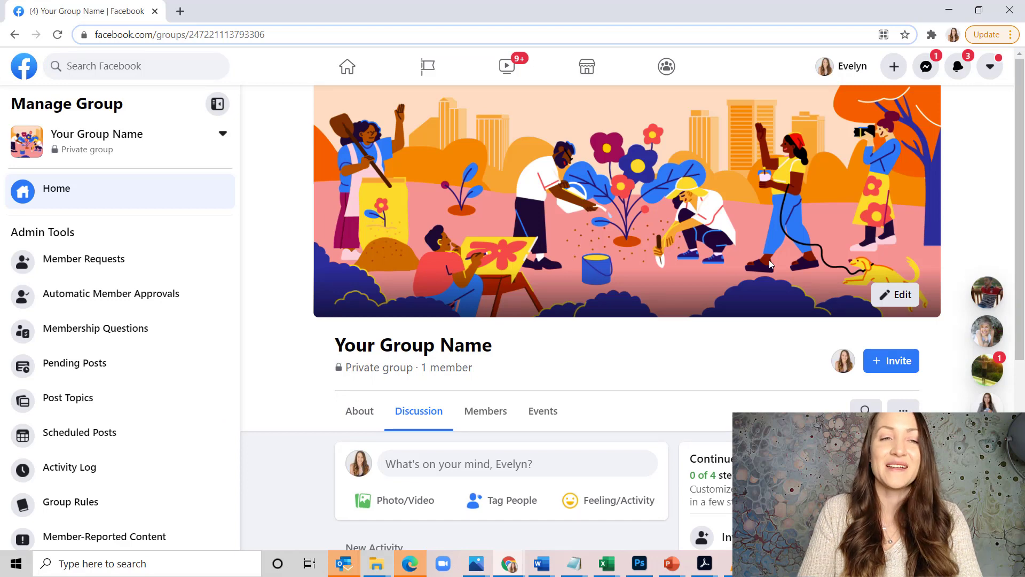
Upload the image "Copy of Facebook Group Cover Image Templates (3)" from the Downloads folder as the group's cover photo.
left_click(893, 295)
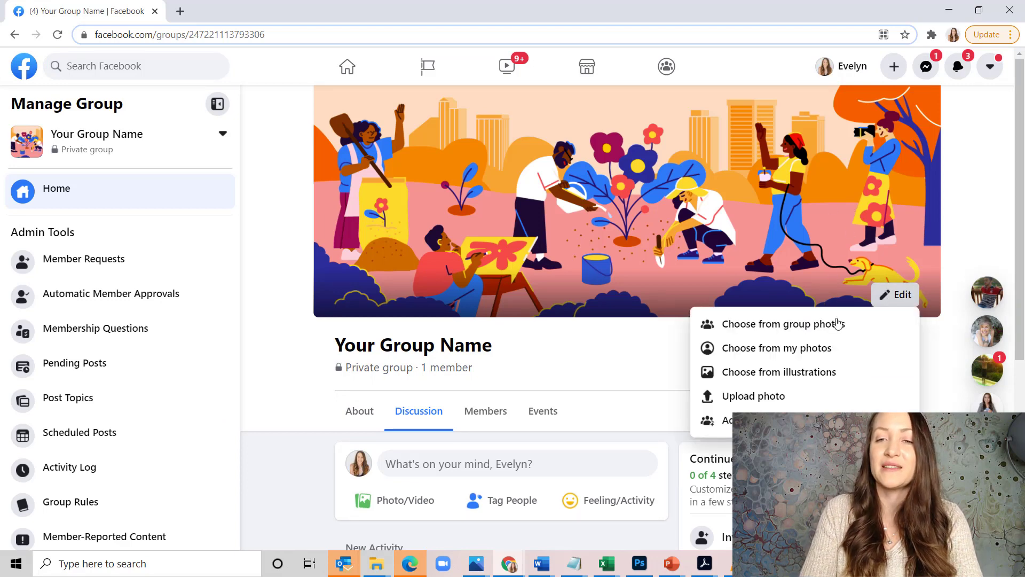
left_click(737, 395)
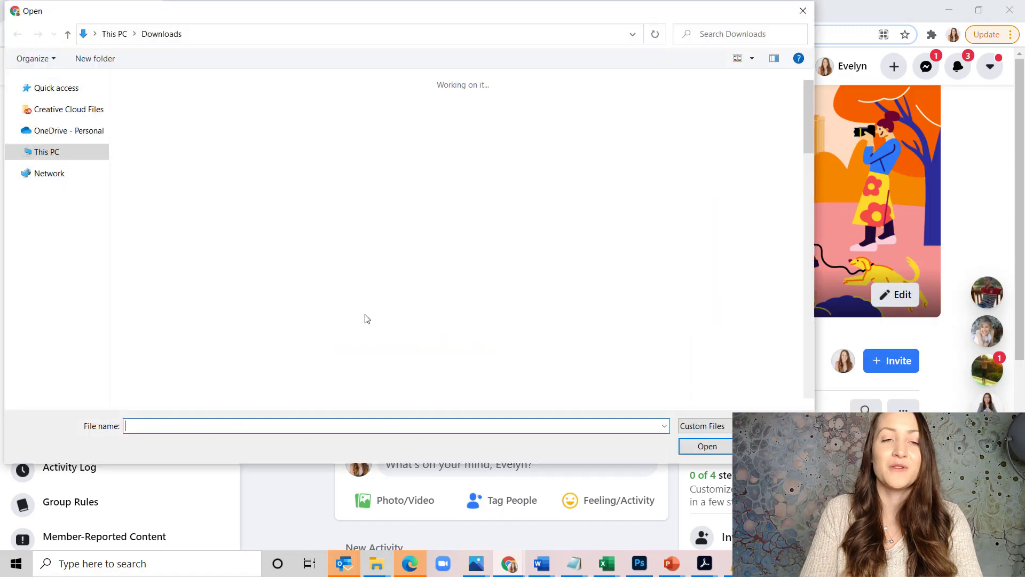
scroll(412, 230, "down", 2)
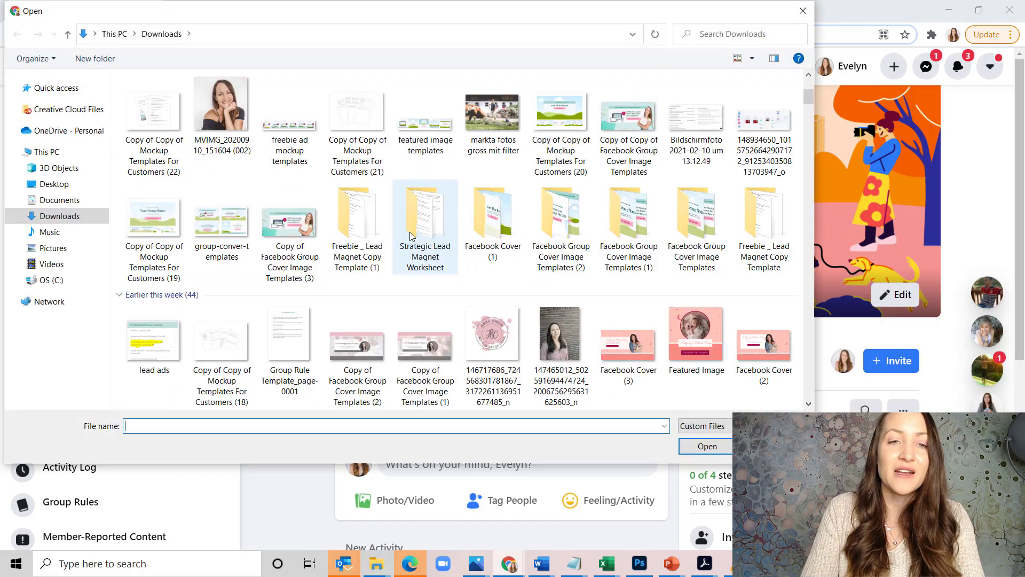
left_click(268, 236)
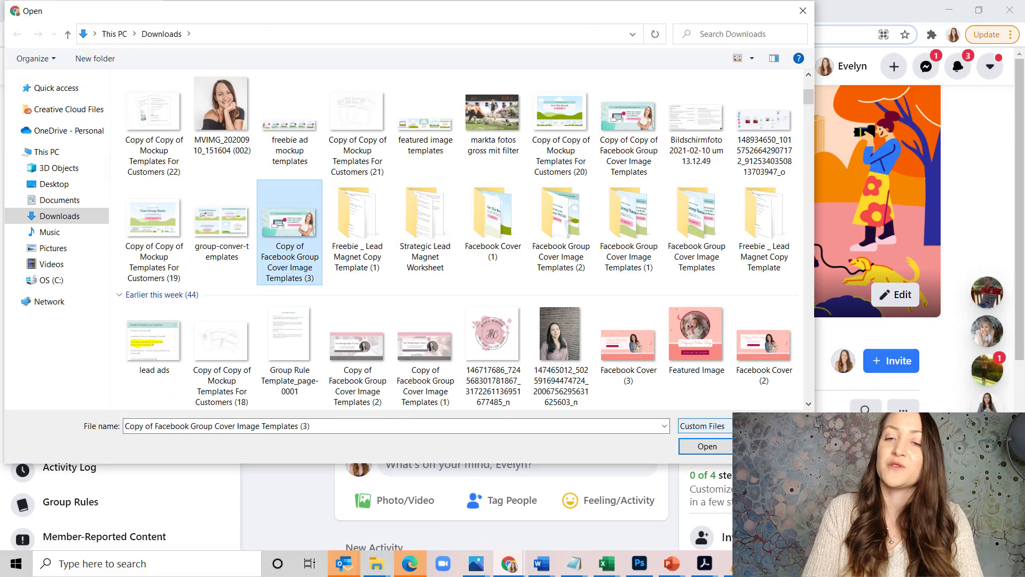
left_click(705, 446)
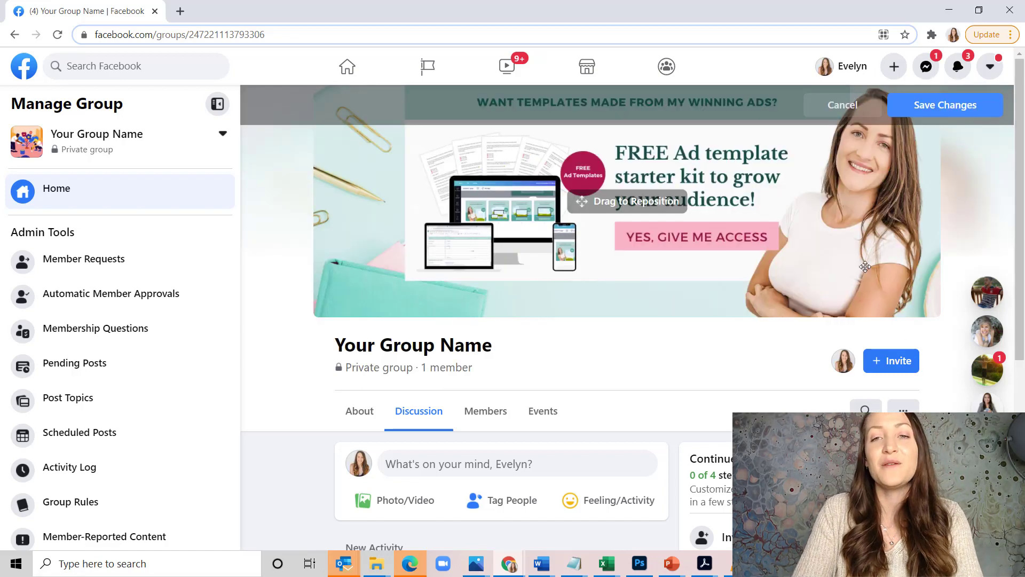
Reposition the cover photo slightly downward within its frame and save the changes.
left_click_drag(831, 251, 832, 263)
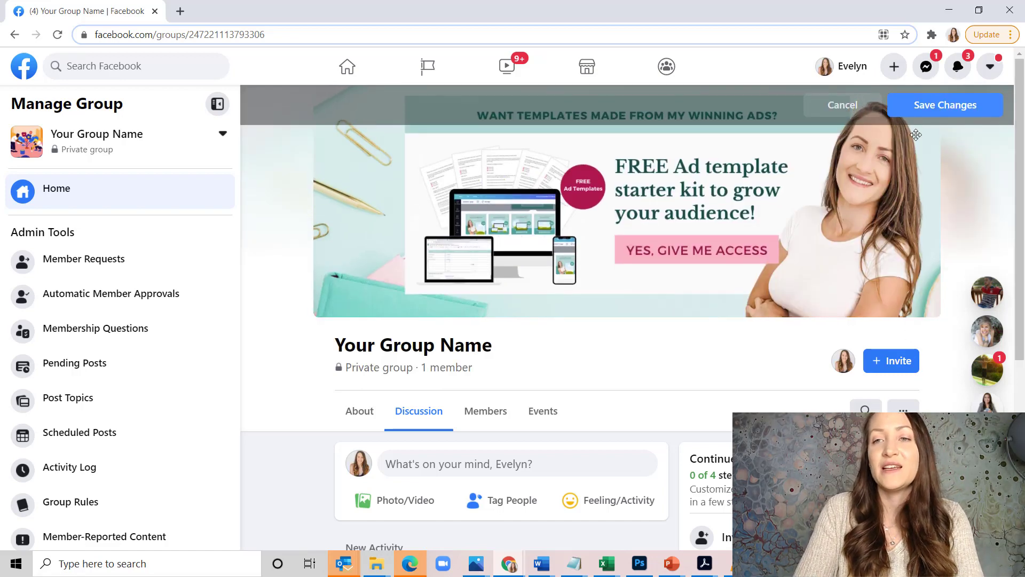
left_click(929, 122)
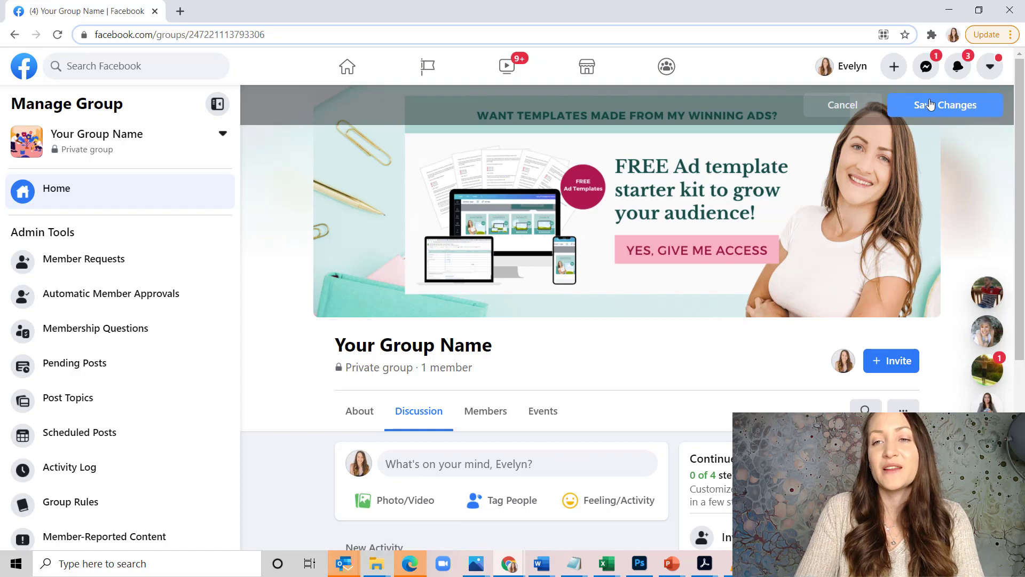
left_click(929, 104)
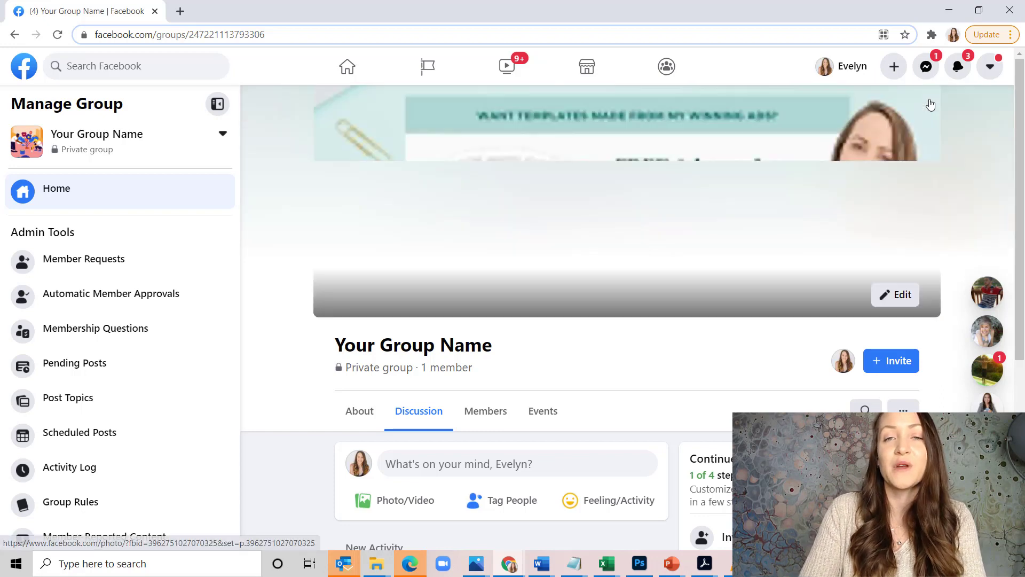
Add the description "PUT YOUR LINK HERE" to the group's cover photo and return to the group page.
left_click(732, 253)
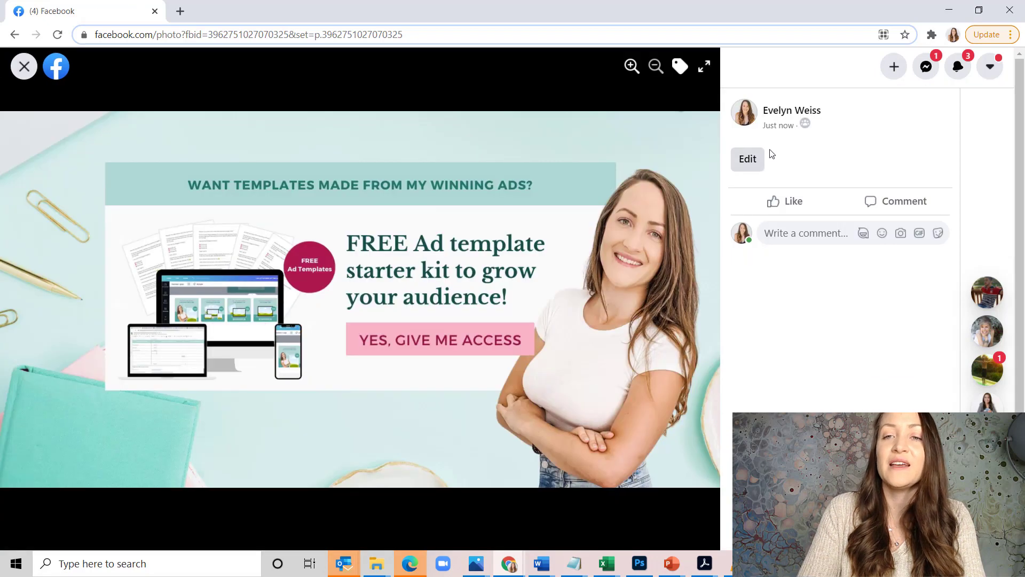
left_click(748, 160)
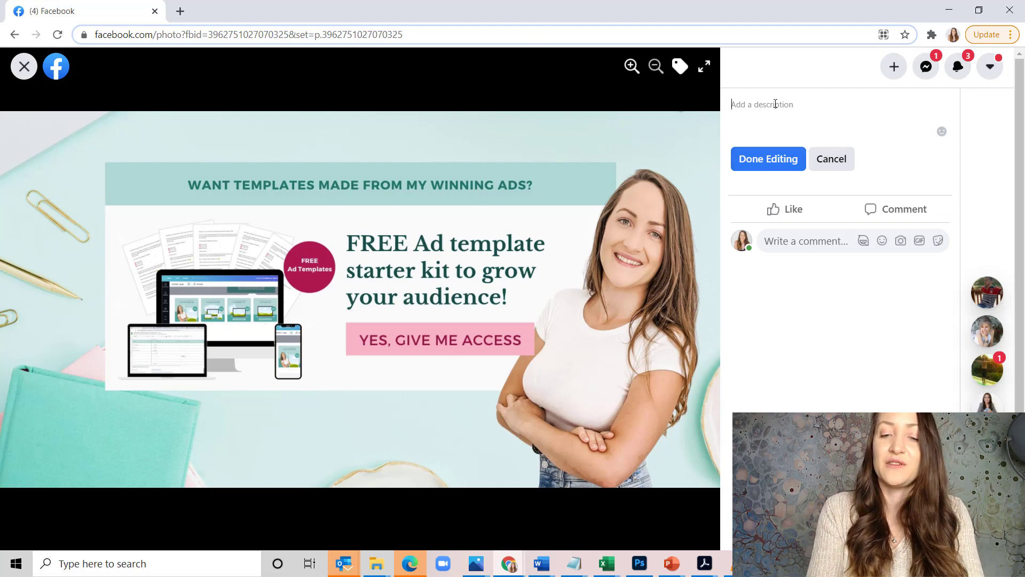
type("PUT YOUR LINK ")
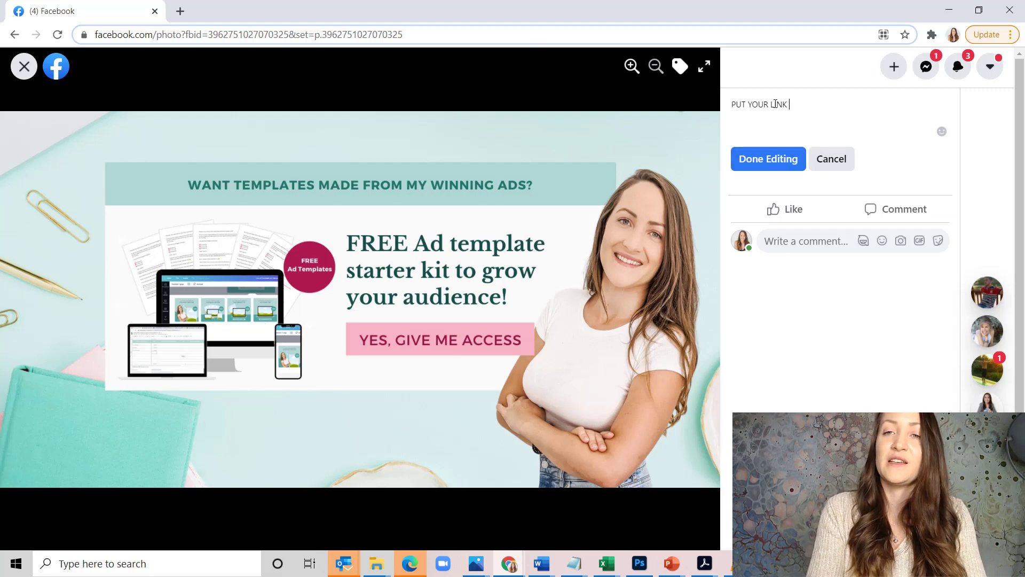
type("HERE")
left_click(742, 162)
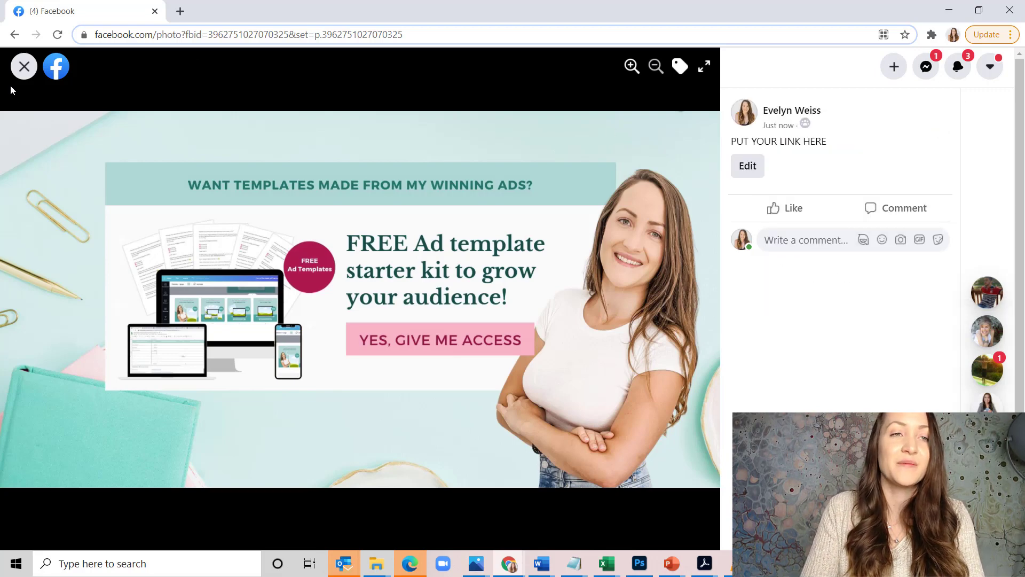
left_click(22, 69)
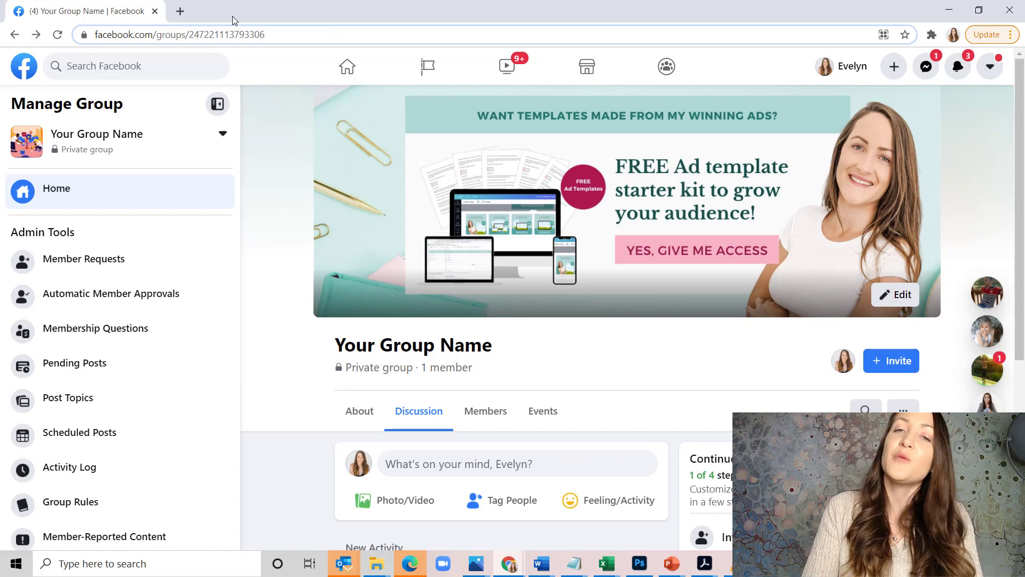
In the group's settings, customize its web address to "yourfancygroupname" and save it.
scroll(69, 363, "down", 3)
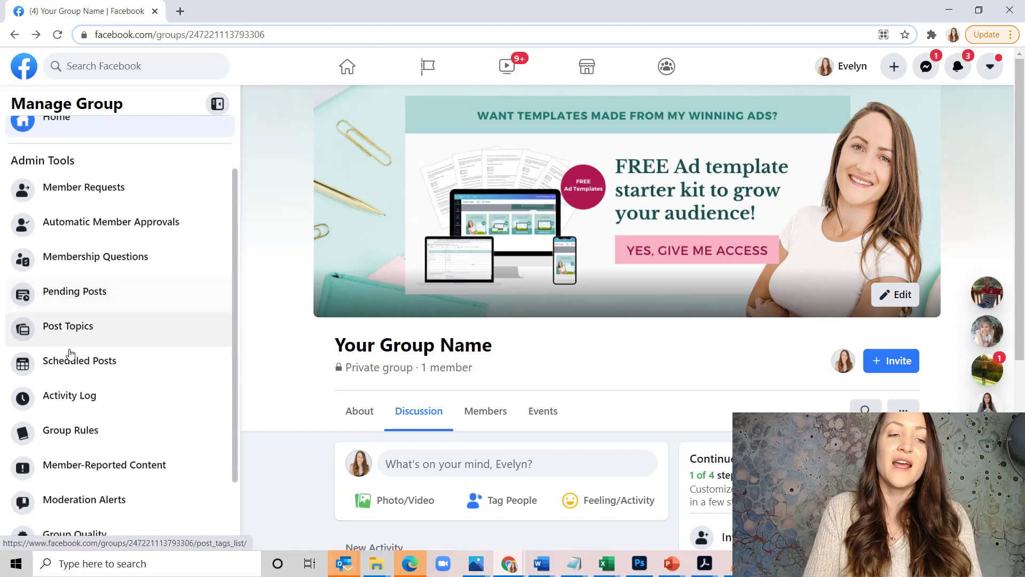
left_click(91, 471)
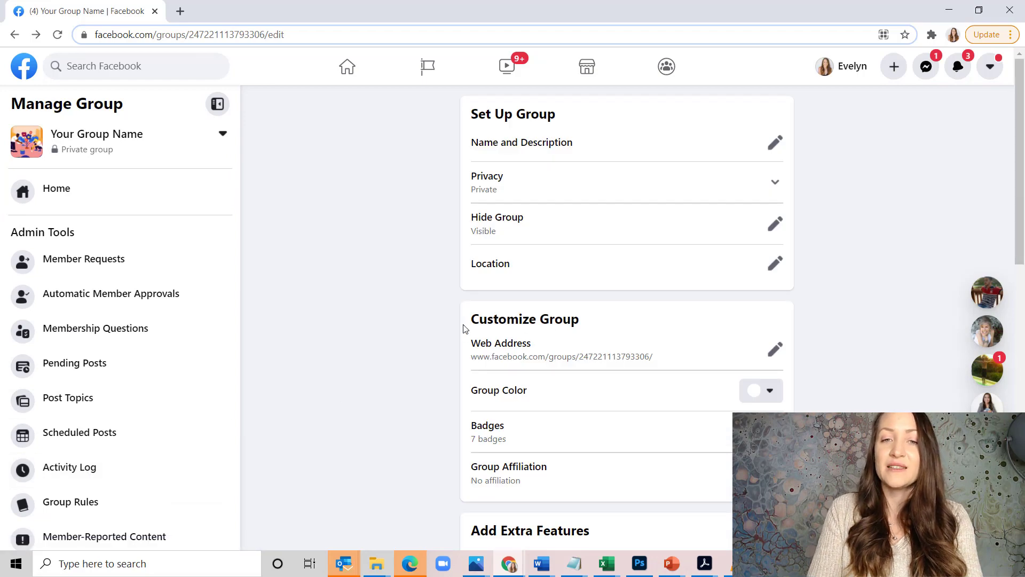
left_click(775, 349)
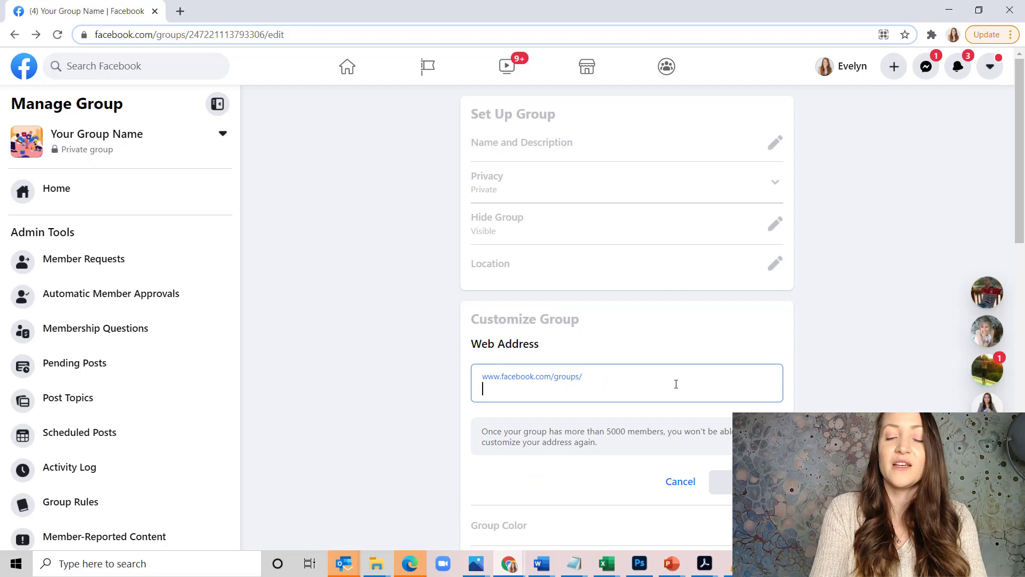
type("yourfancy")
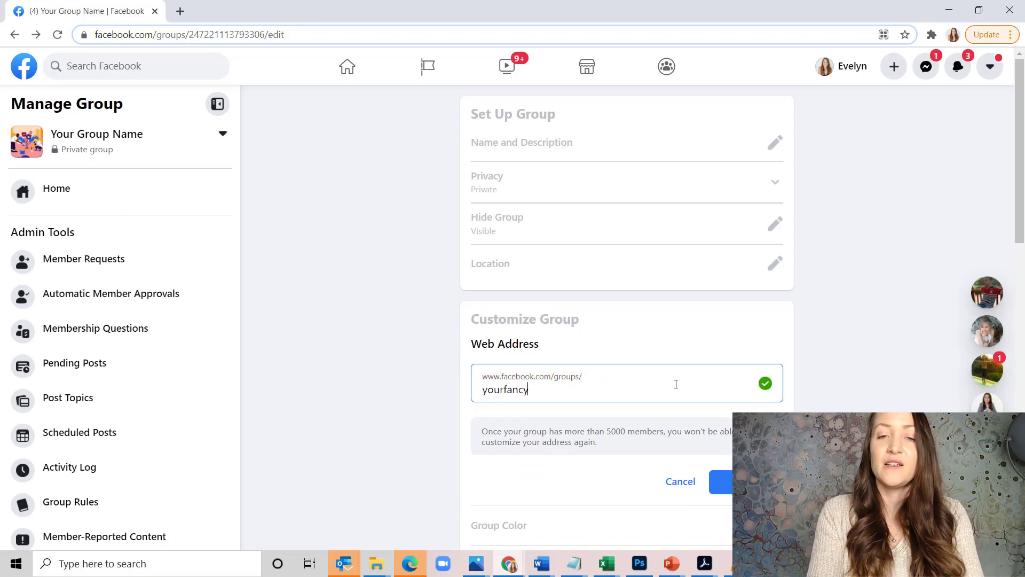
type("groupname")
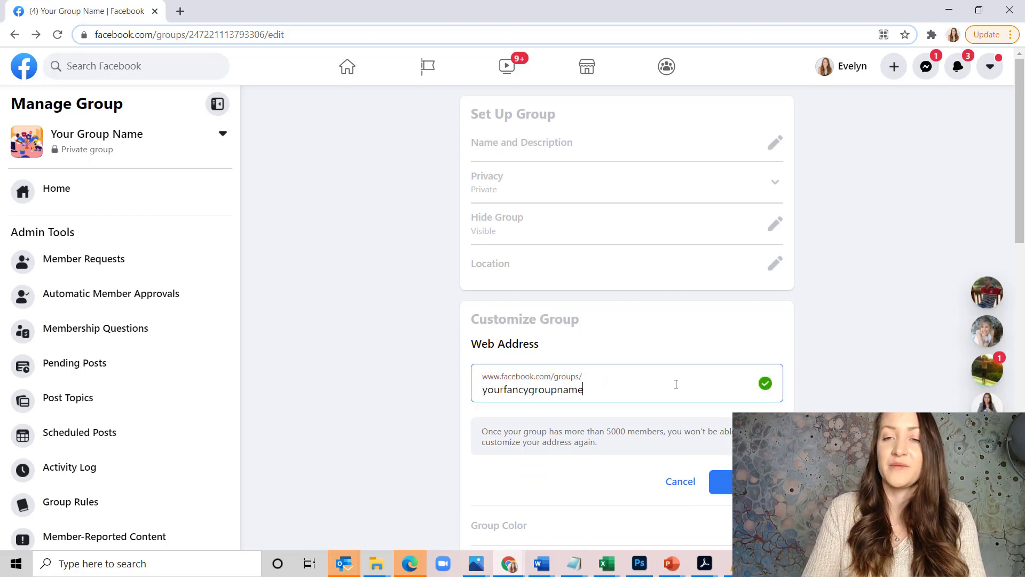
left_click(729, 480)
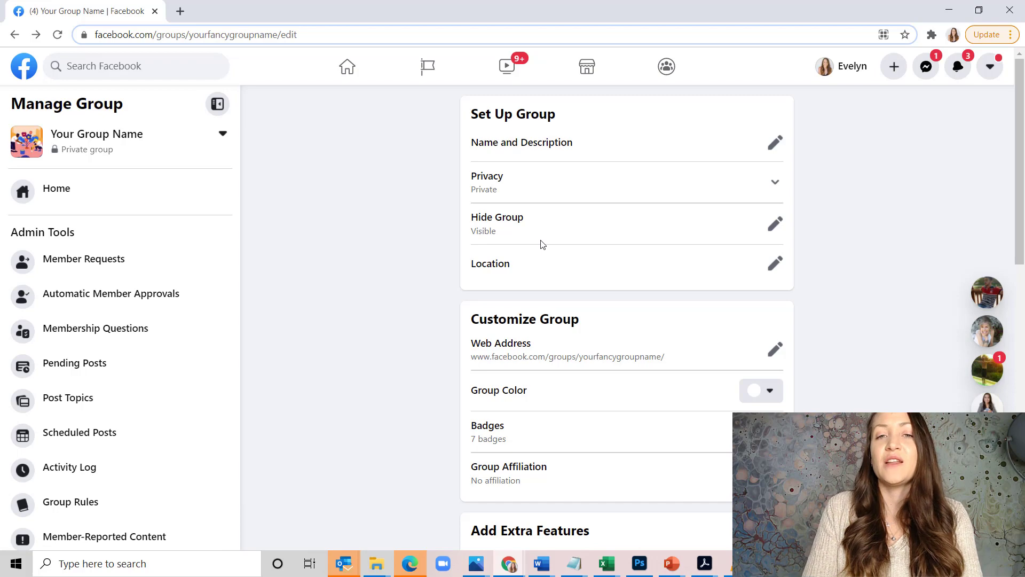
Set the group color to teal green in the Customize Group settings and save it.
scroll(542, 244, "down", 1)
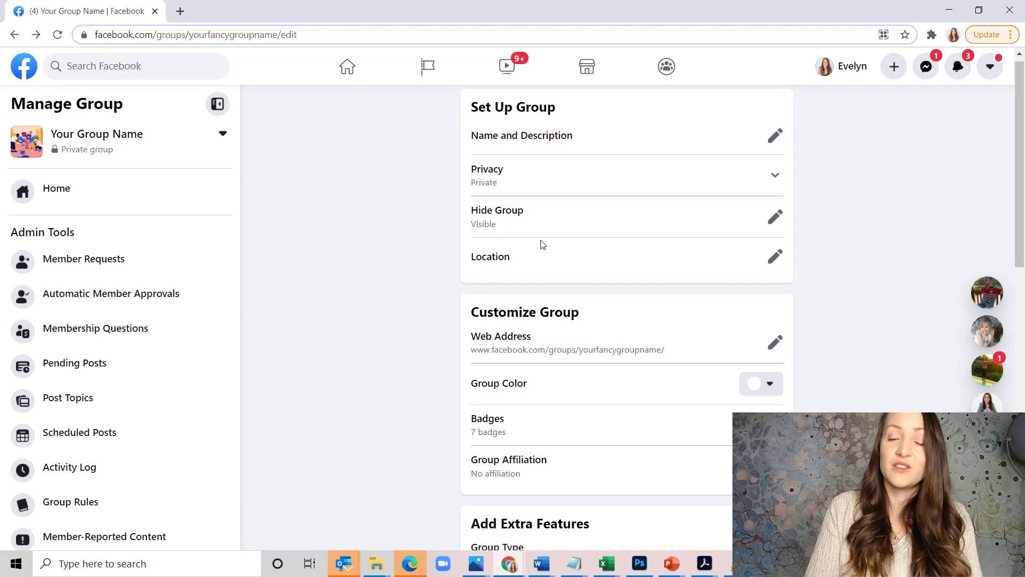
scroll(793, 248, "down", 1)
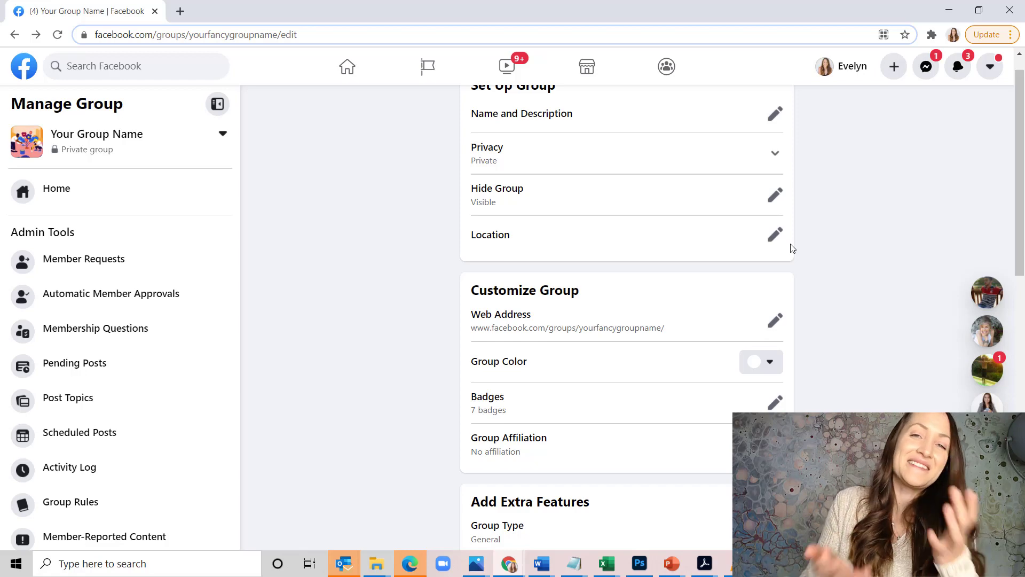
scroll(792, 248, "down", 2)
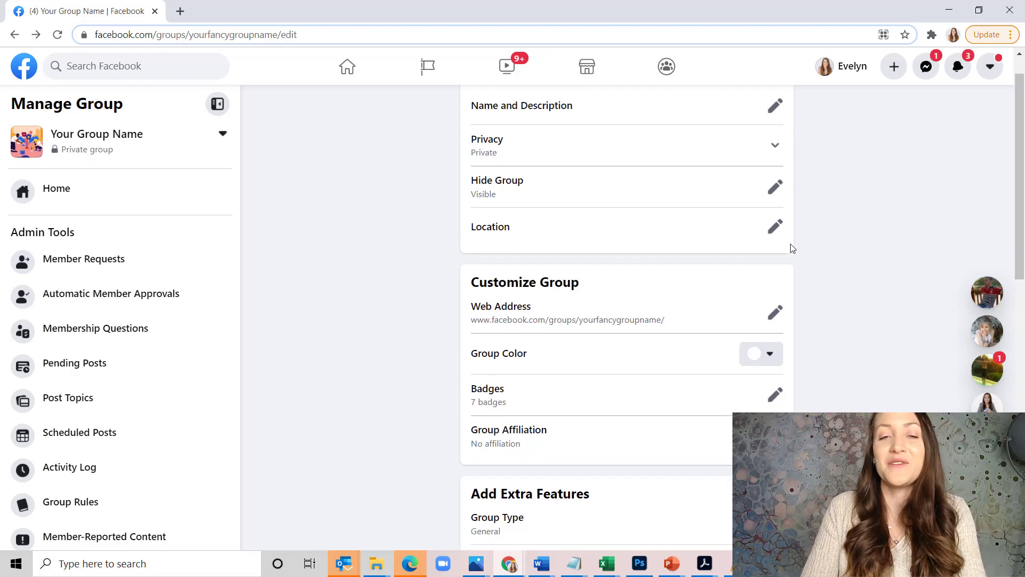
scroll(792, 248, "down", 1)
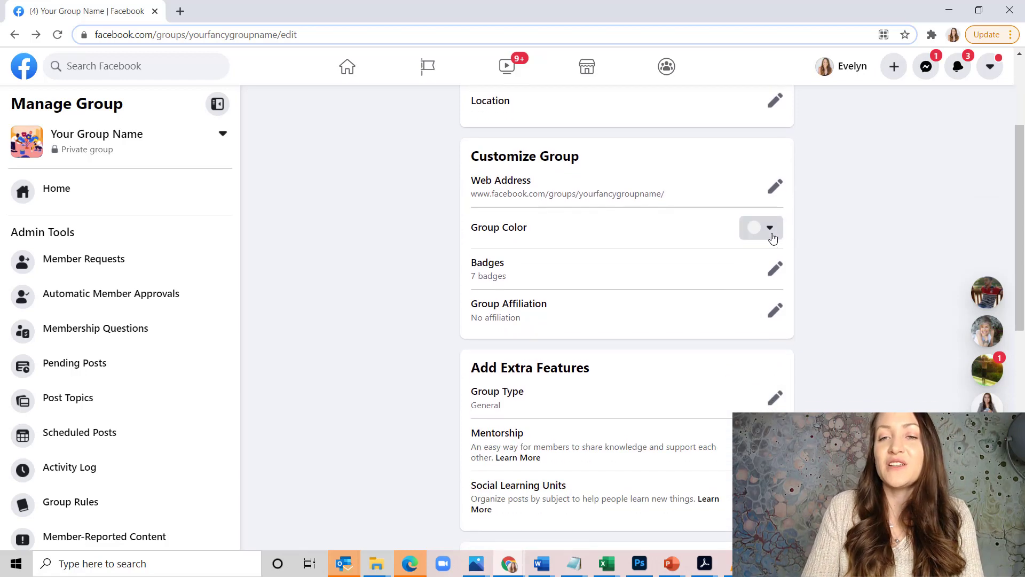
left_click(769, 228)
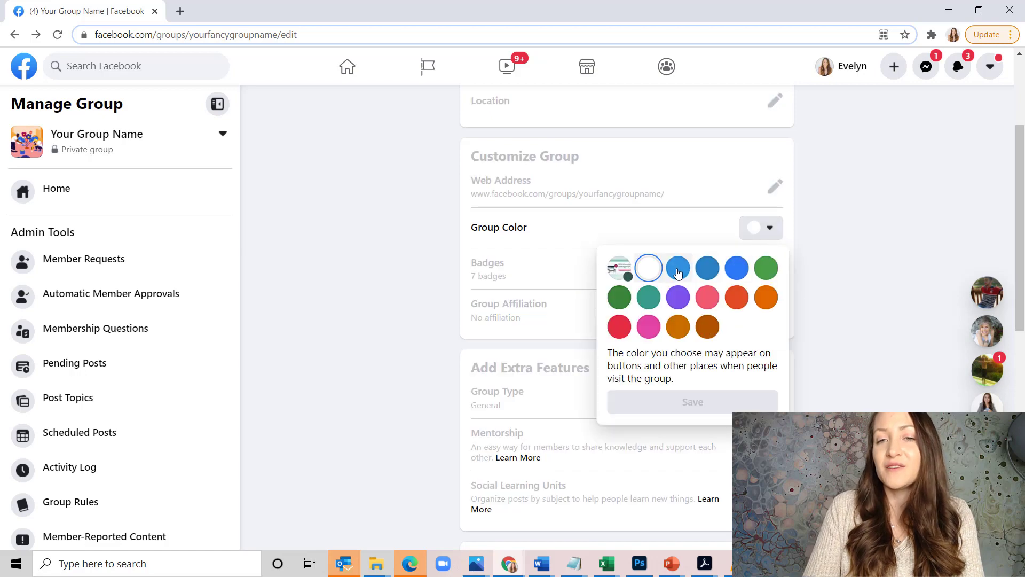
left_click(648, 296)
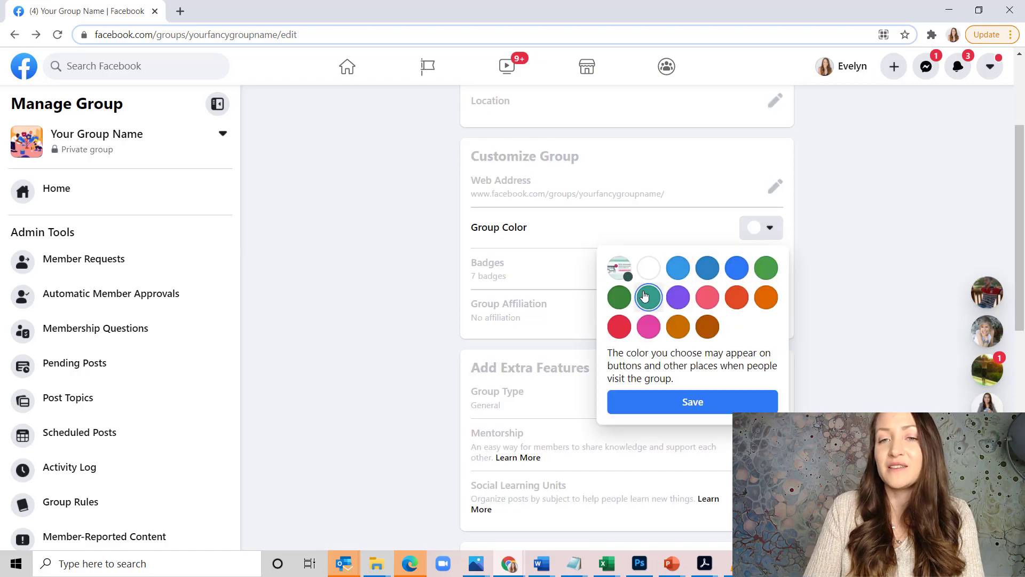
left_click(677, 410)
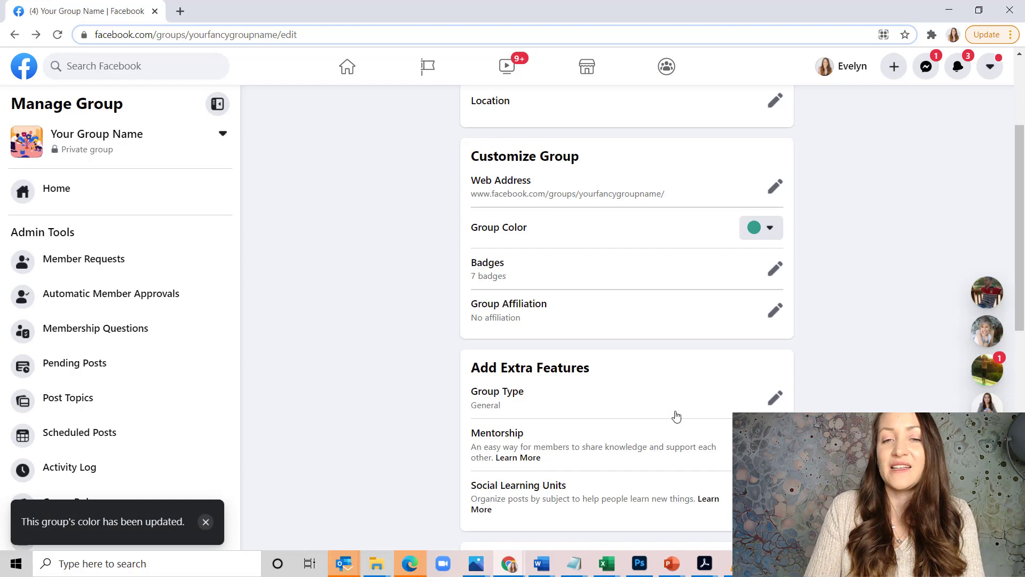
Review the badges members can earn in the group, from Admin to Founding Members, and close the list without changes.
left_click(779, 271)
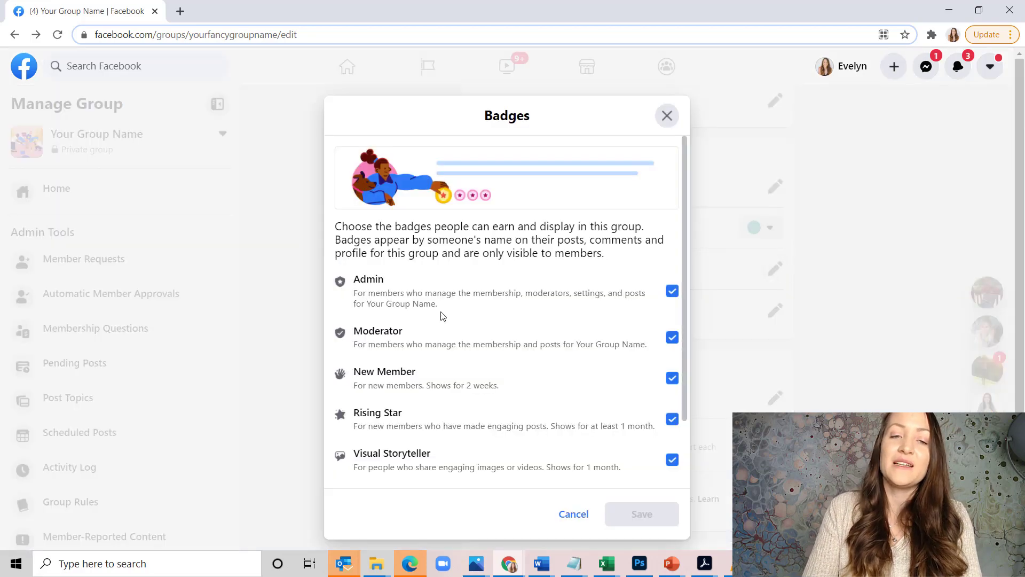
scroll(443, 316, "down", 2)
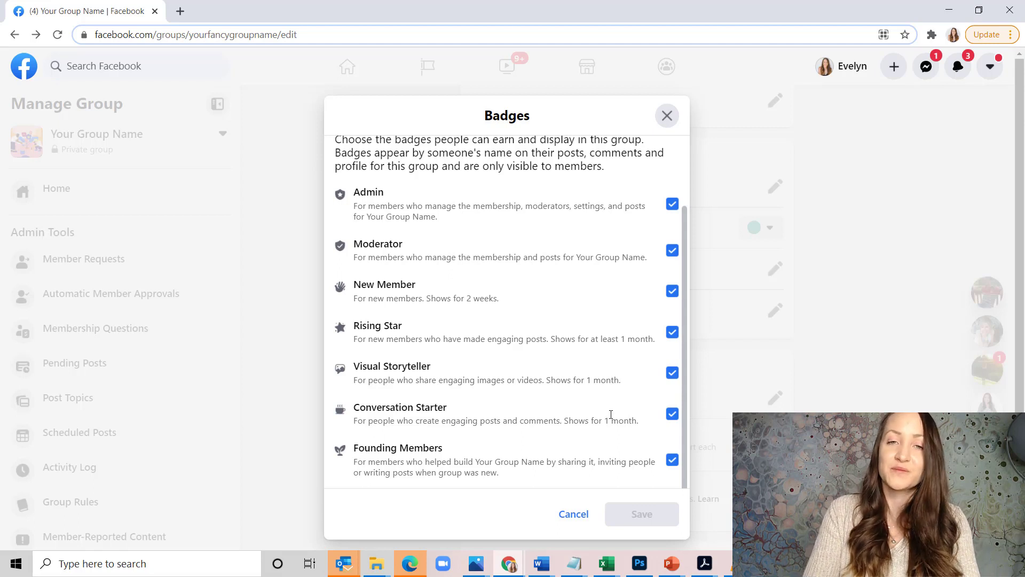
scroll(610, 415, "up", 2)
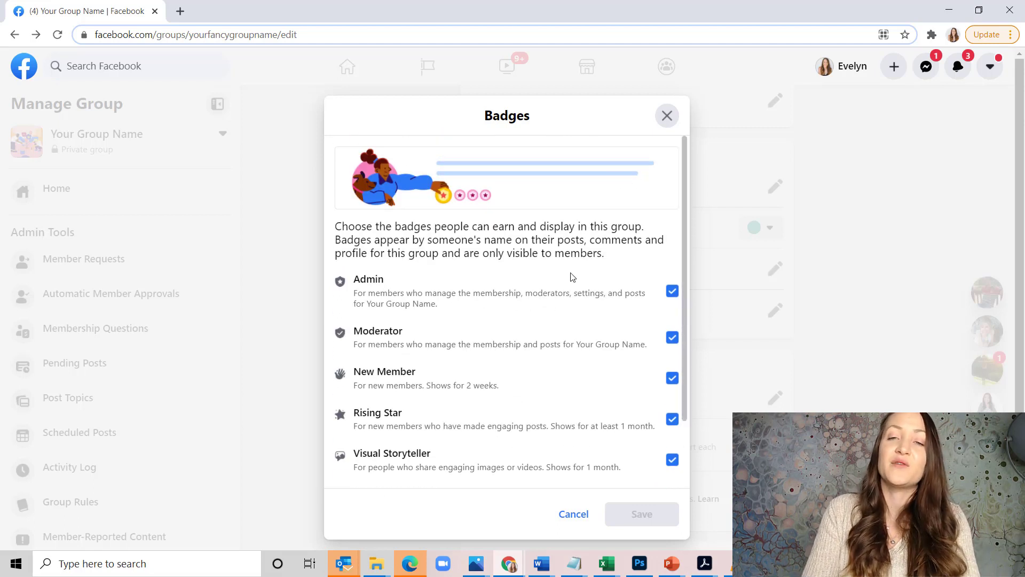
scroll(571, 274, "down", 2)
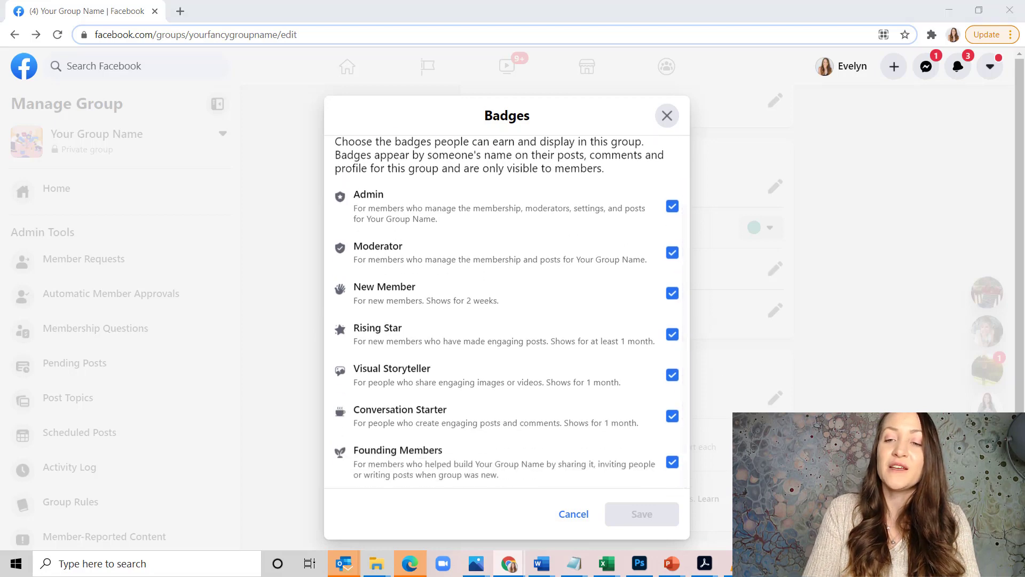
left_click(673, 118)
Turn on Group Affiliation with the group owner's profile as the affiliated admin and save it.
scroll(570, 390, "down", 1)
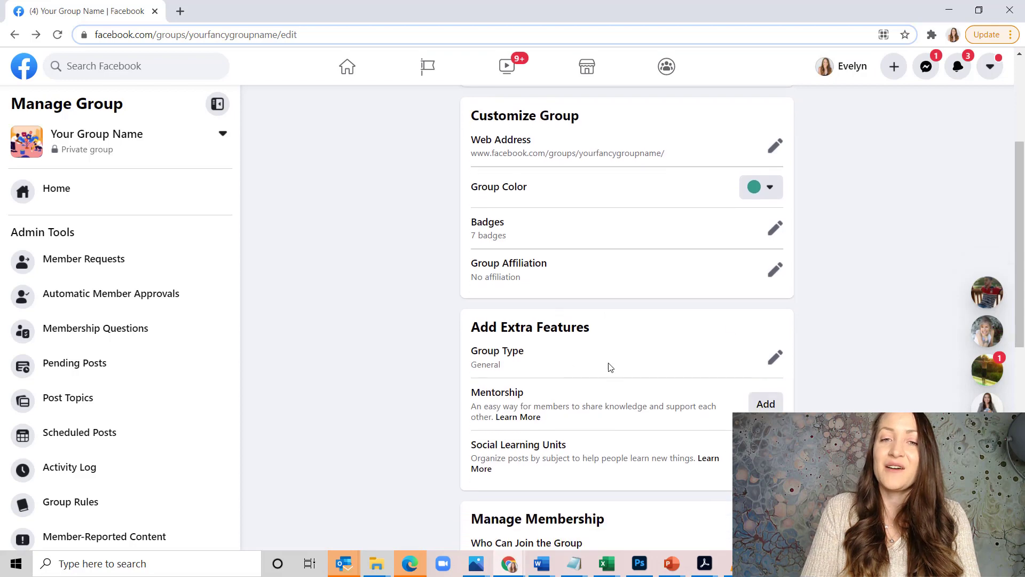
left_click(775, 273)
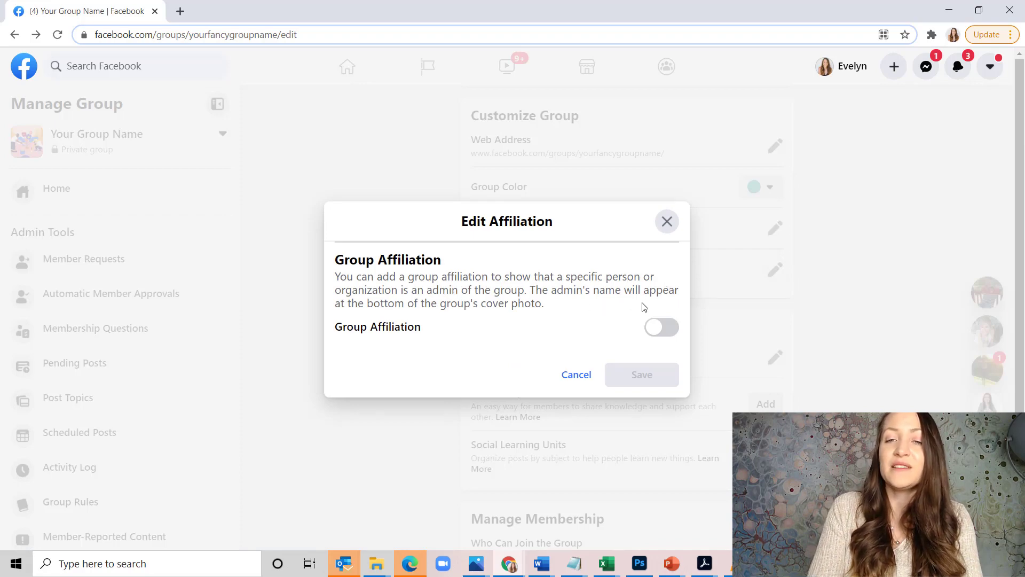
left_click(662, 327)
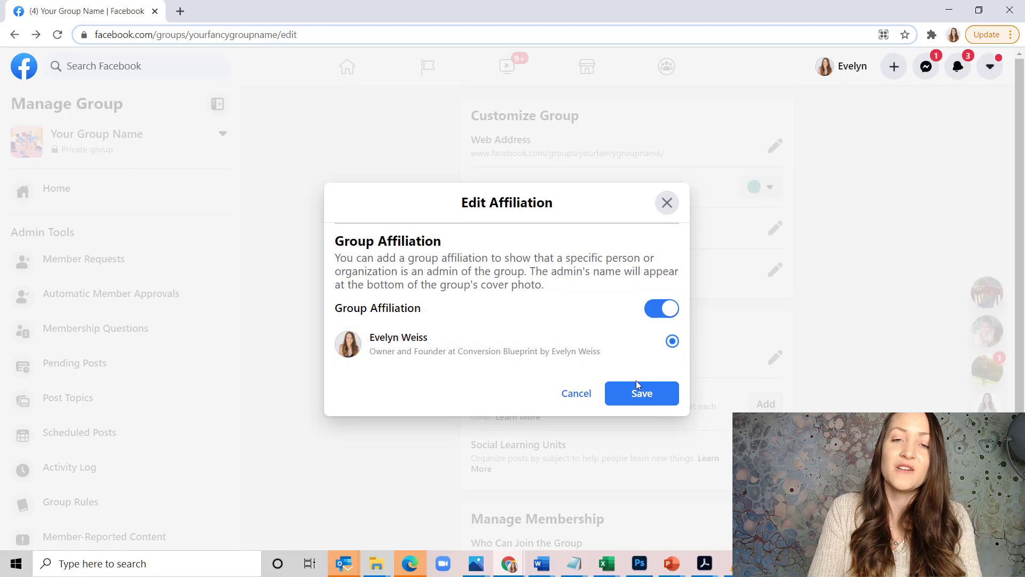
left_click(650, 394)
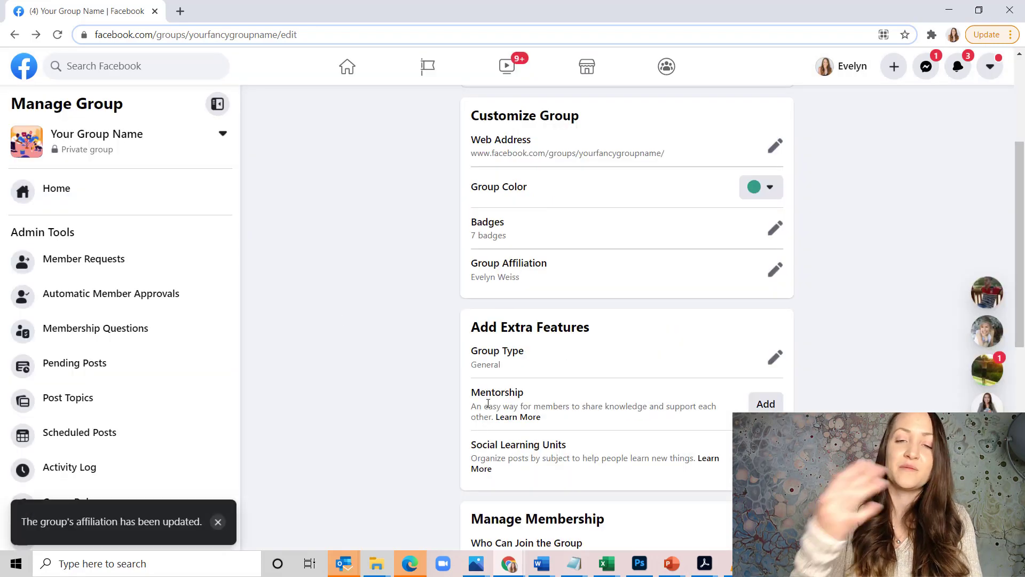
Go to the group's home page to check how the color and affiliation appear beneath the cover photo.
scroll(488, 400, "up", 4)
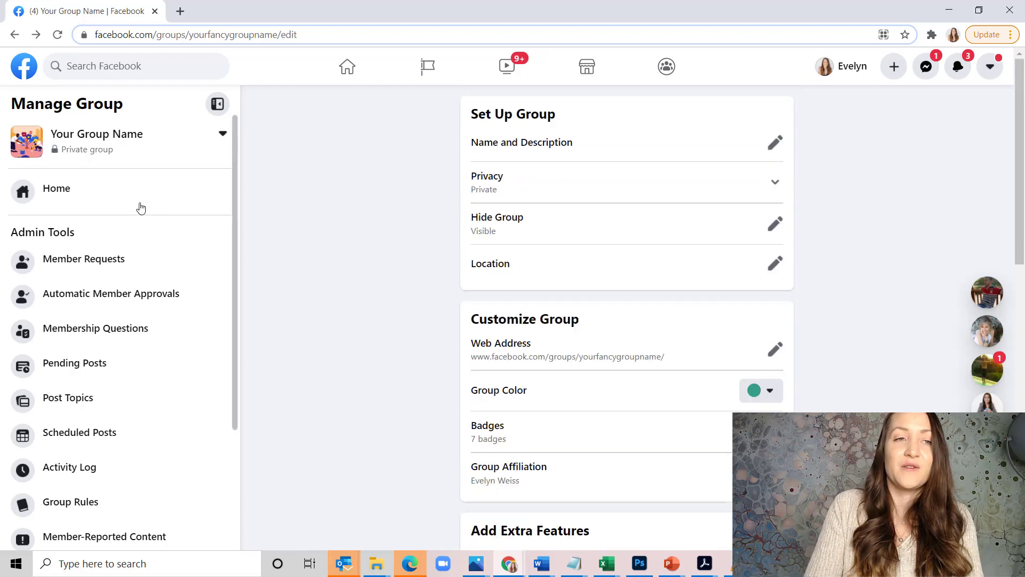
left_click(107, 135)
left_click(296, 136)
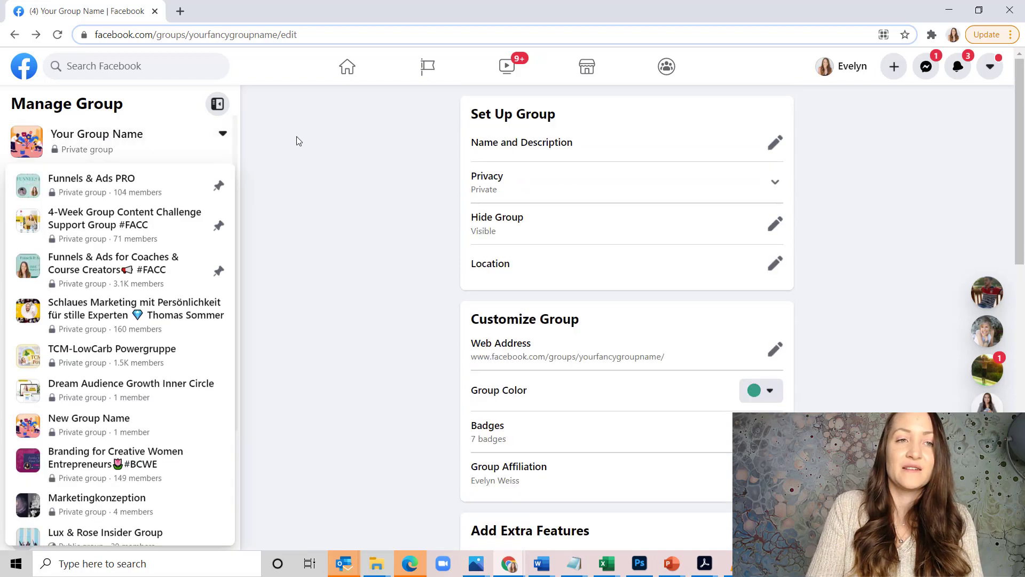
left_click(143, 208)
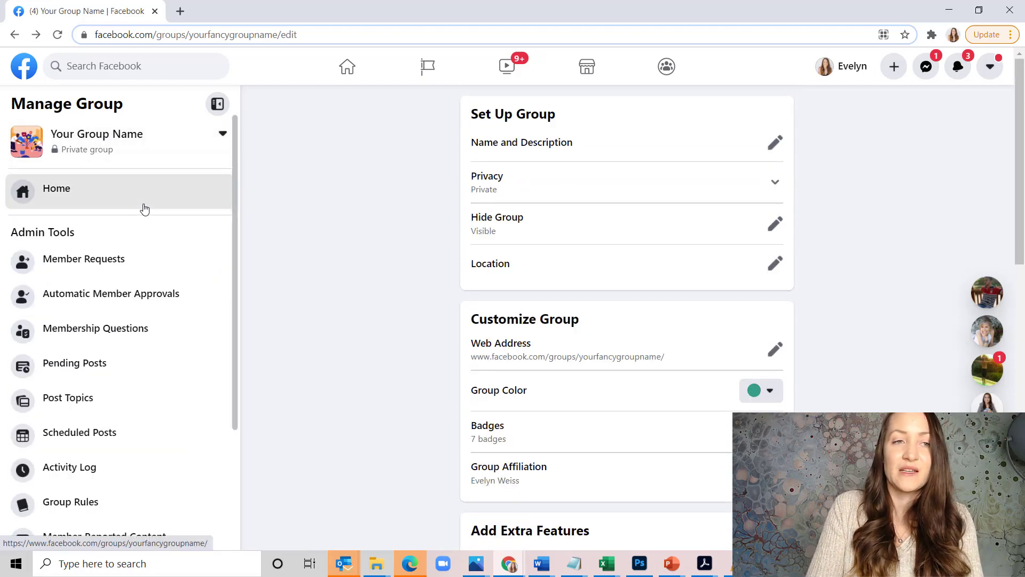
scroll(566, 218, "up", 4)
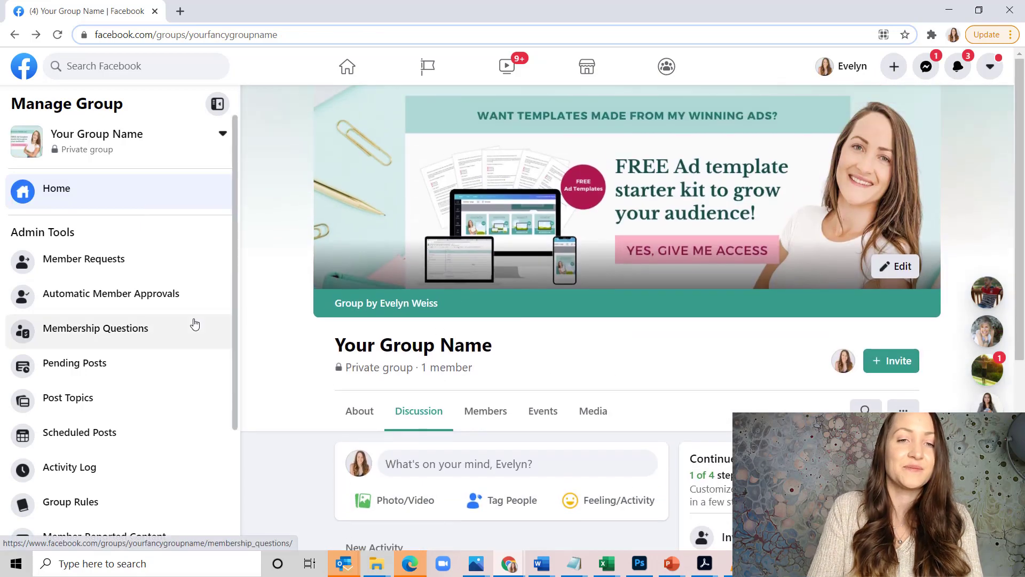
Return to the group's settings, change the group type to Social Learning and save it.
scroll(171, 310, "down", 1)
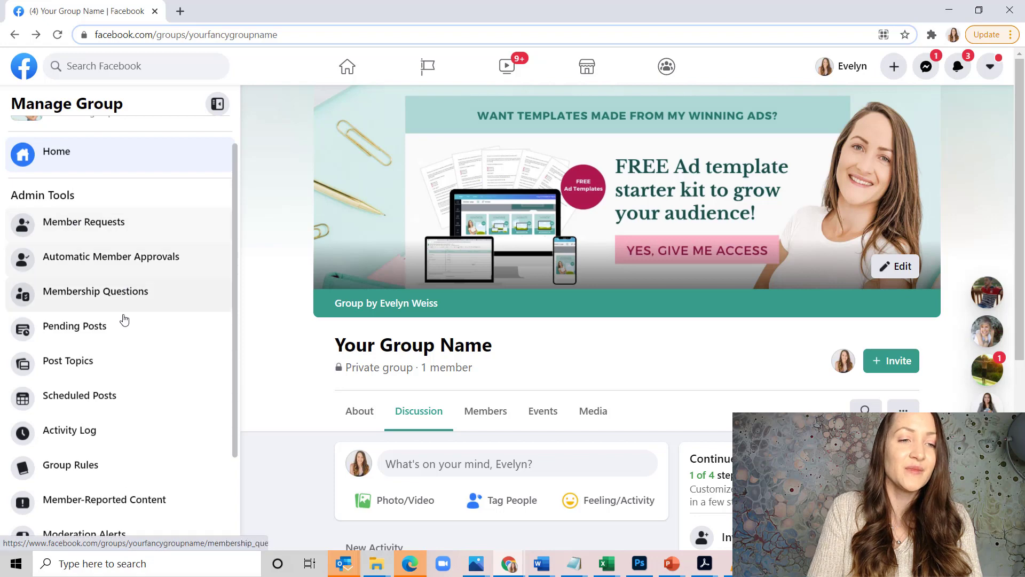
scroll(64, 453, "down", 3)
left_click(76, 470)
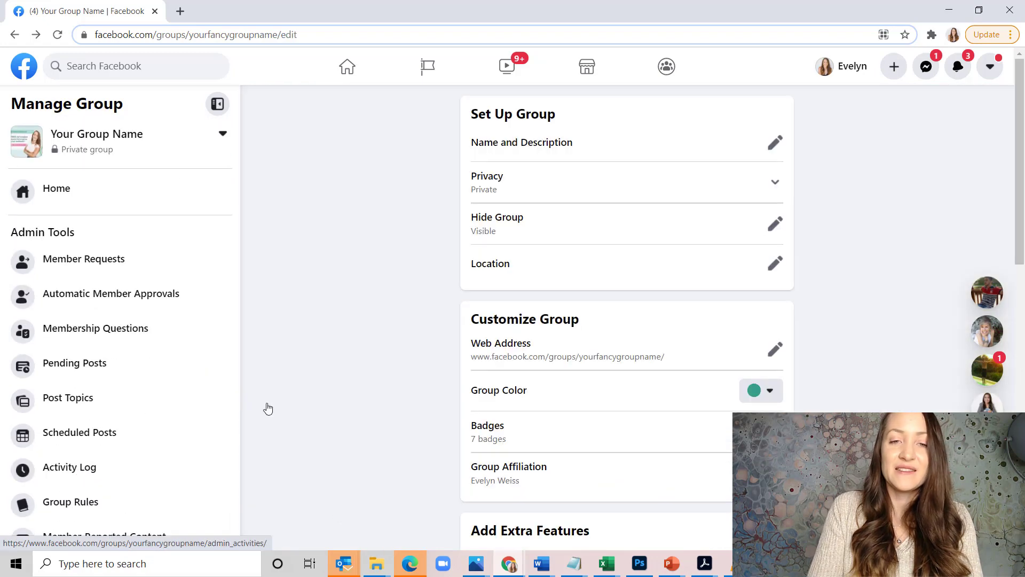
scroll(752, 313, "down", 2)
scroll(753, 314, "down", 3)
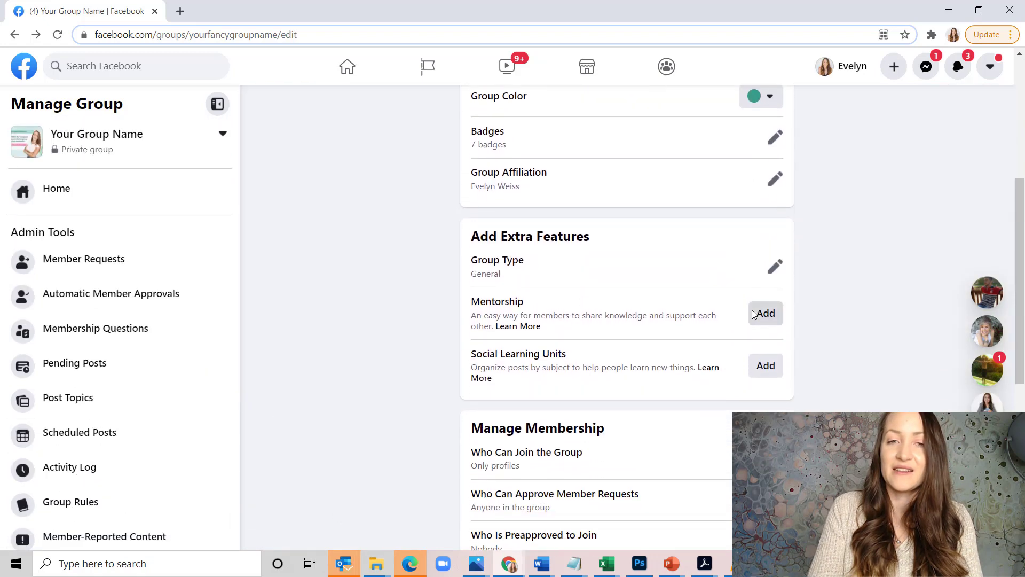
left_click(774, 266)
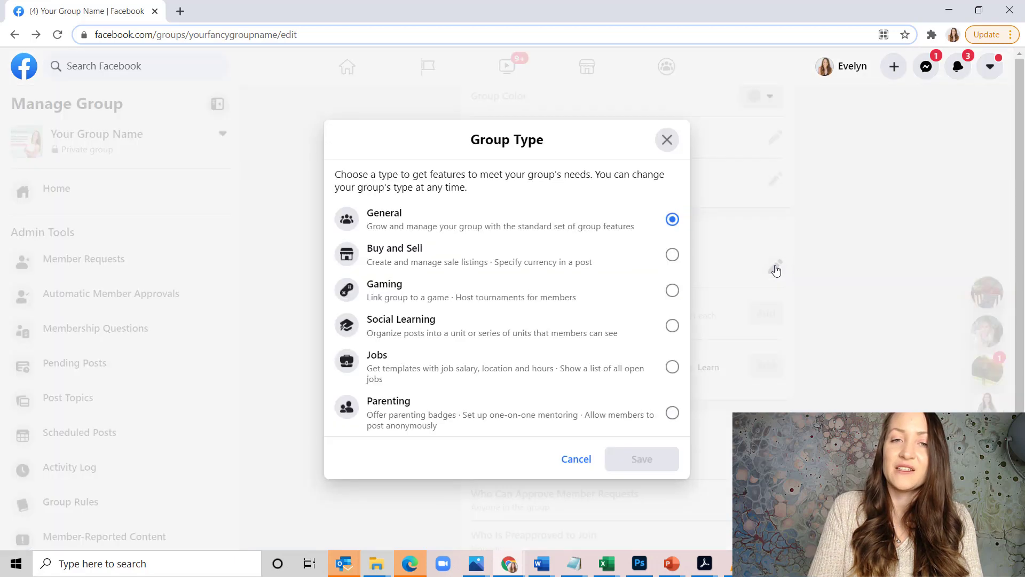
left_click(667, 326)
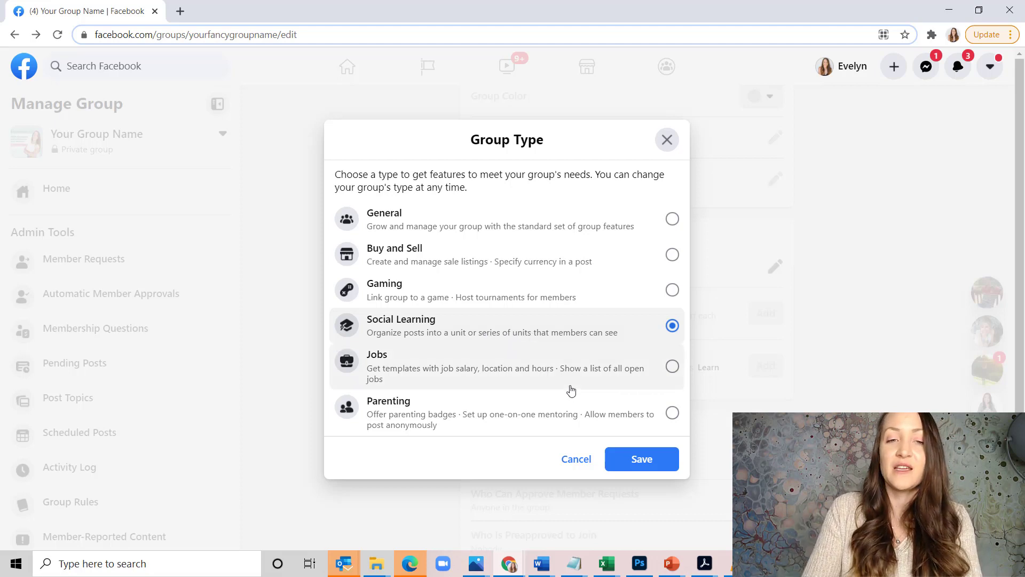
left_click(631, 462)
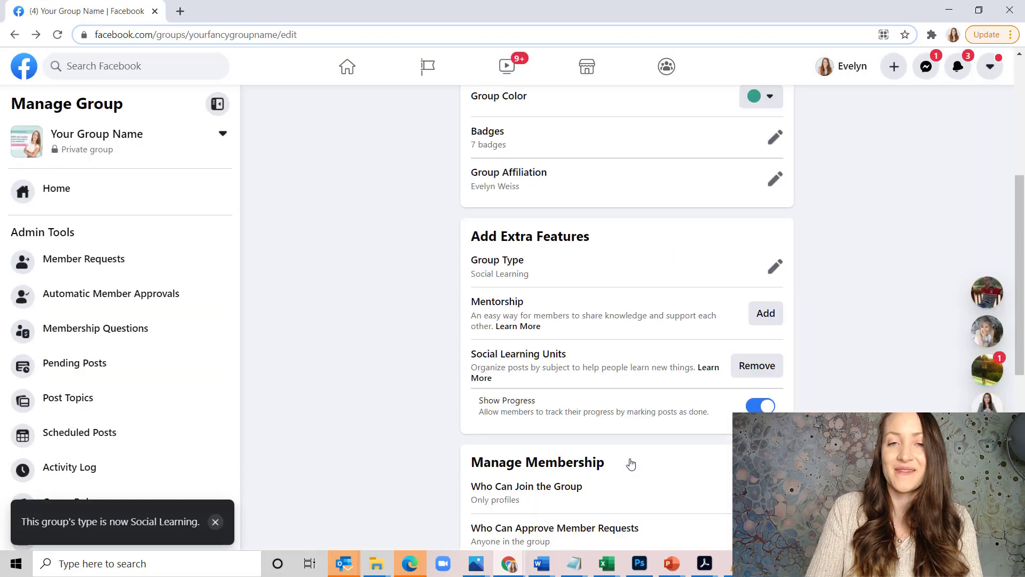
Allow both profiles and Pages to ask to join the group and save the membership setting.
scroll(631, 464, "down", 1)
scroll(631, 464, "down", 2)
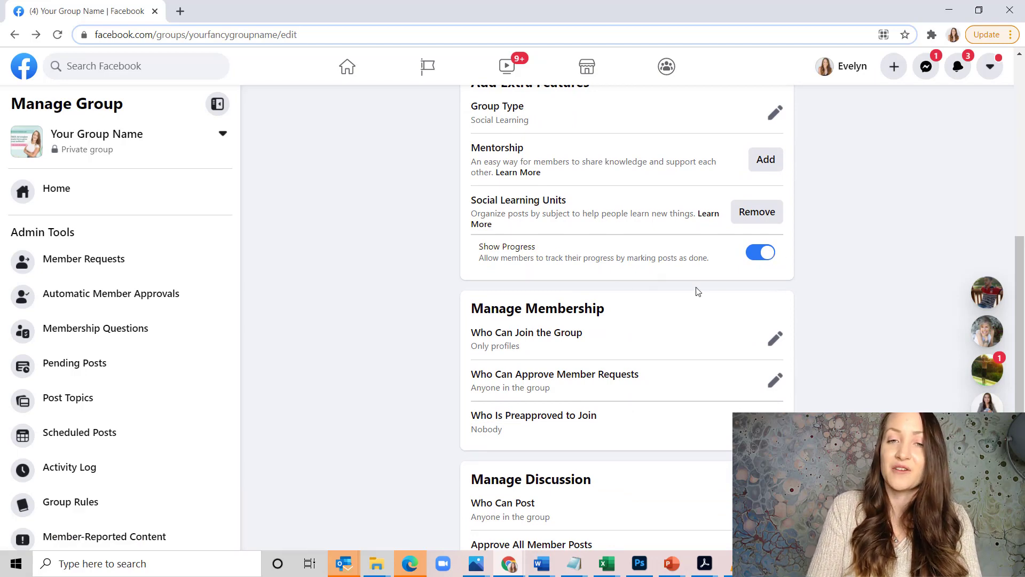
scroll(784, 266, "down", 1)
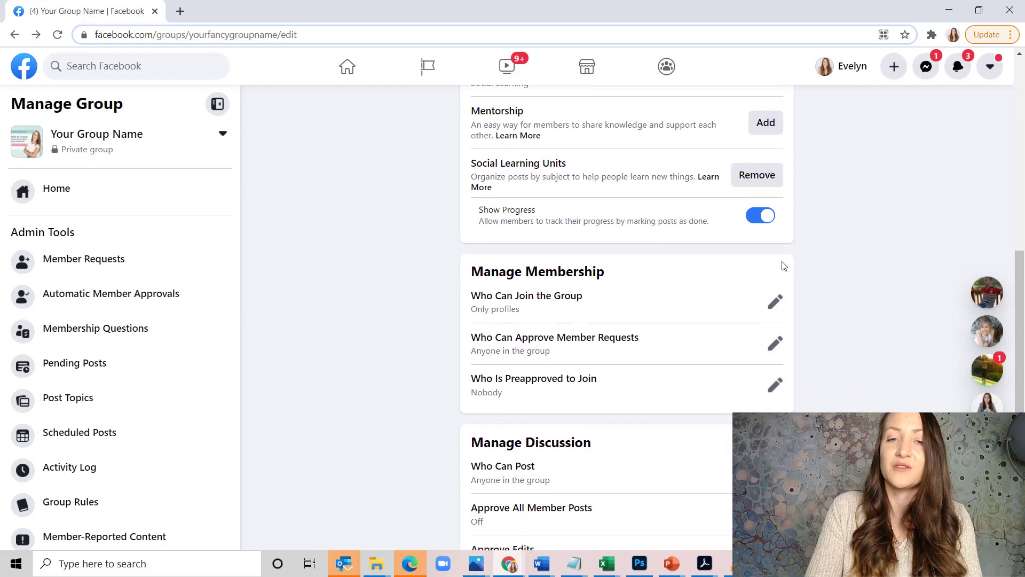
scroll(674, 296, "down", 1)
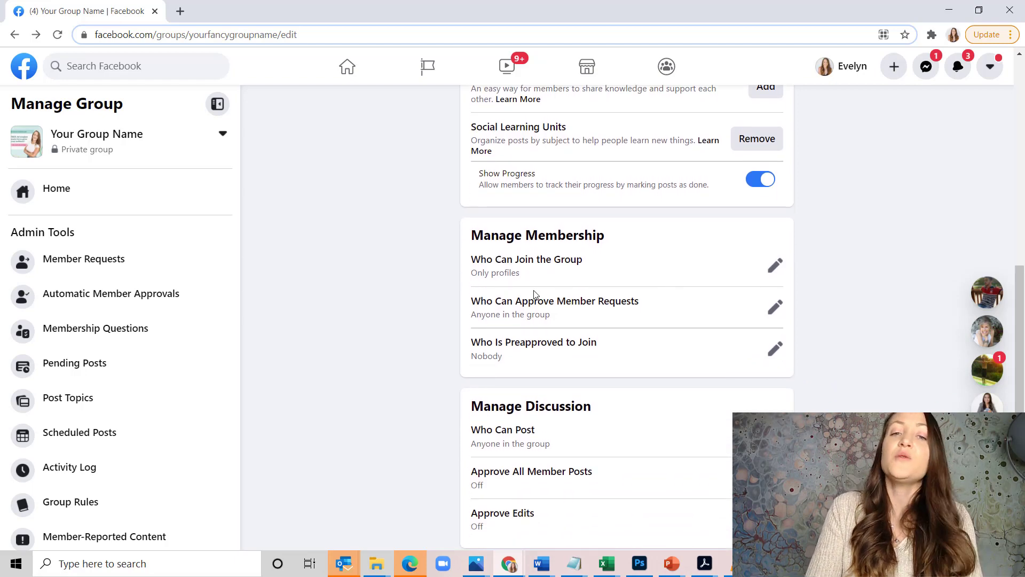
left_click(784, 270)
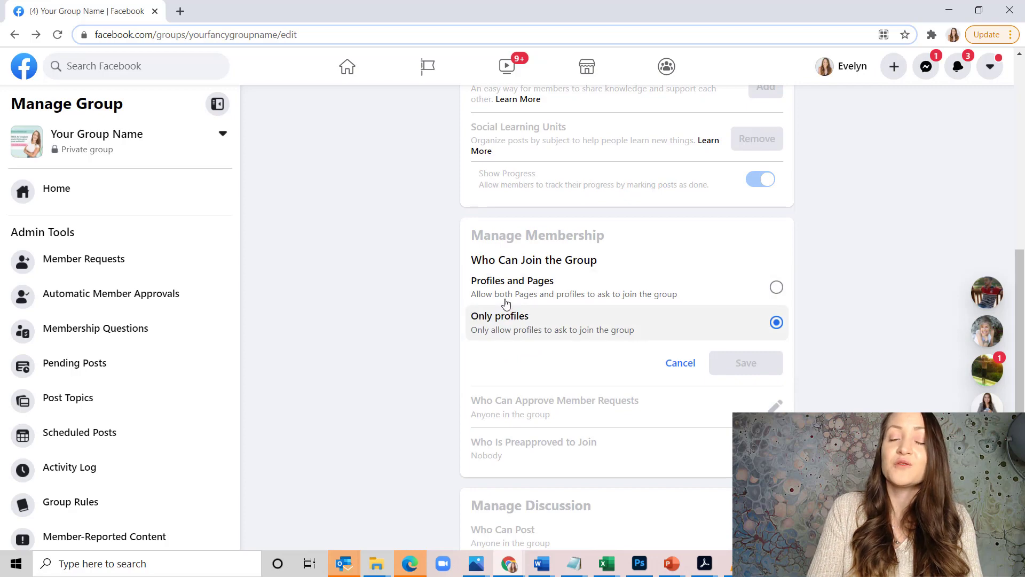
left_click(606, 298)
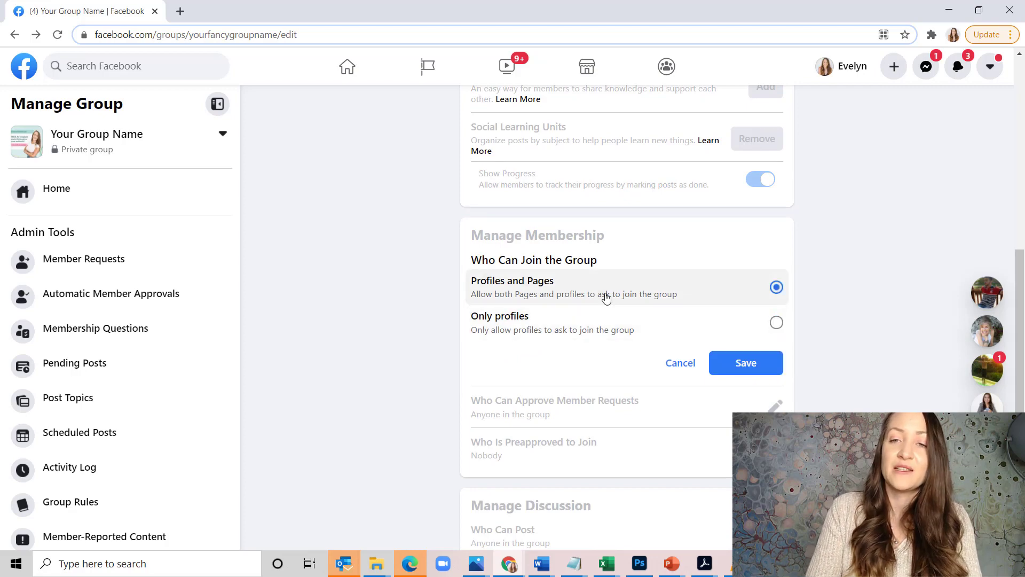
left_click(737, 365)
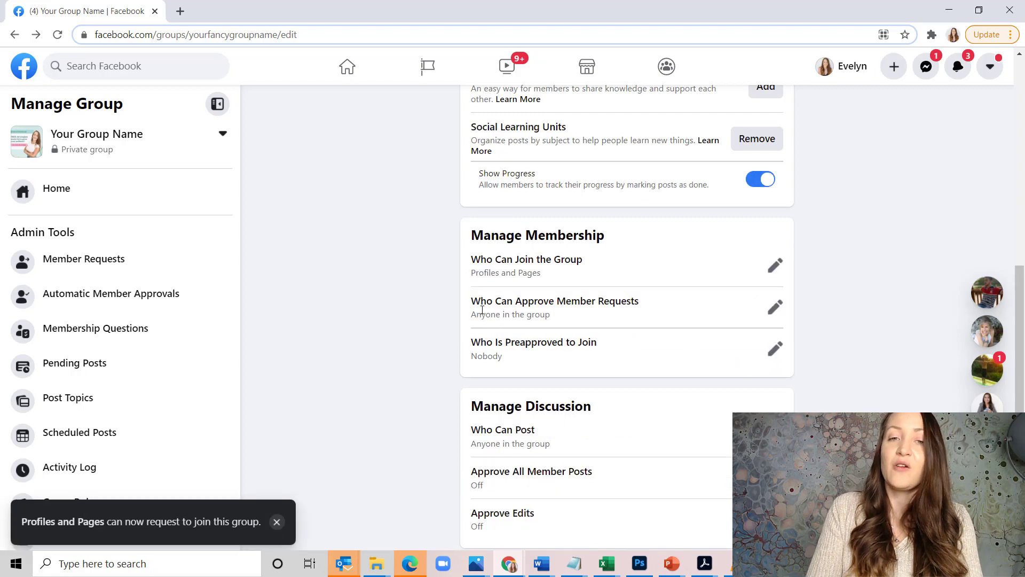
Restrict approval of member requests to only admins and moderators and save the setting.
left_click(775, 307)
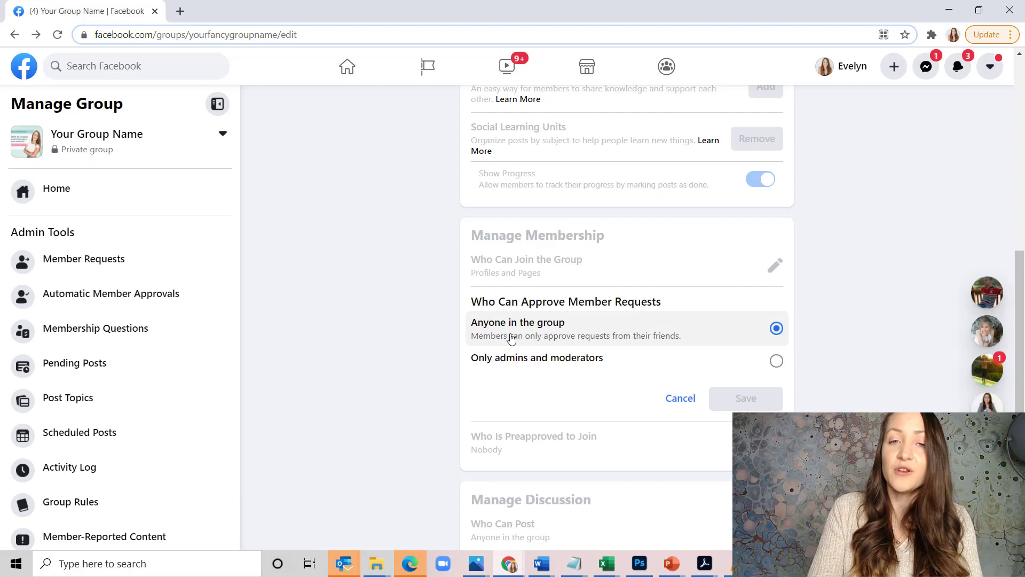
left_click(534, 359)
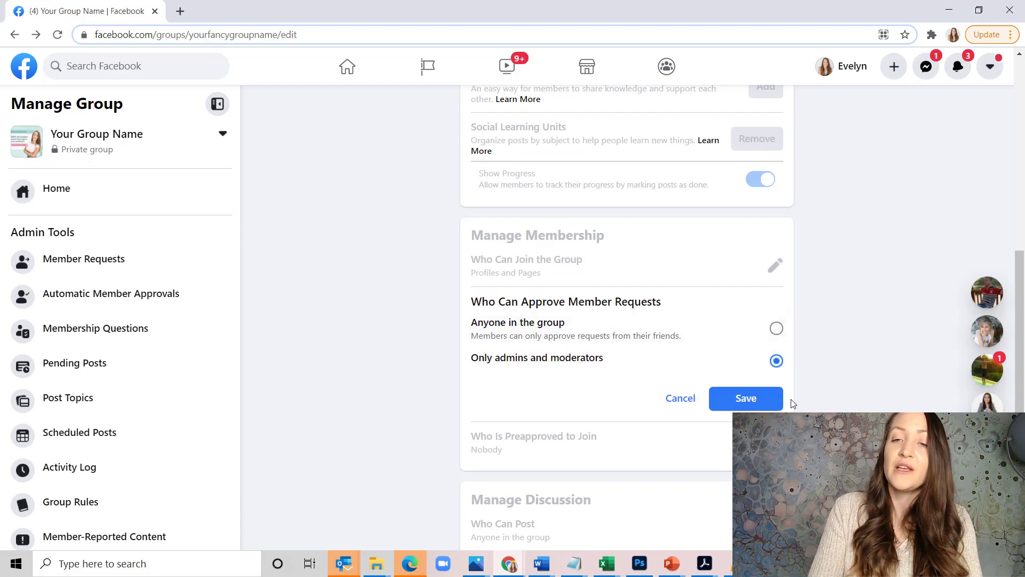
left_click(757, 402)
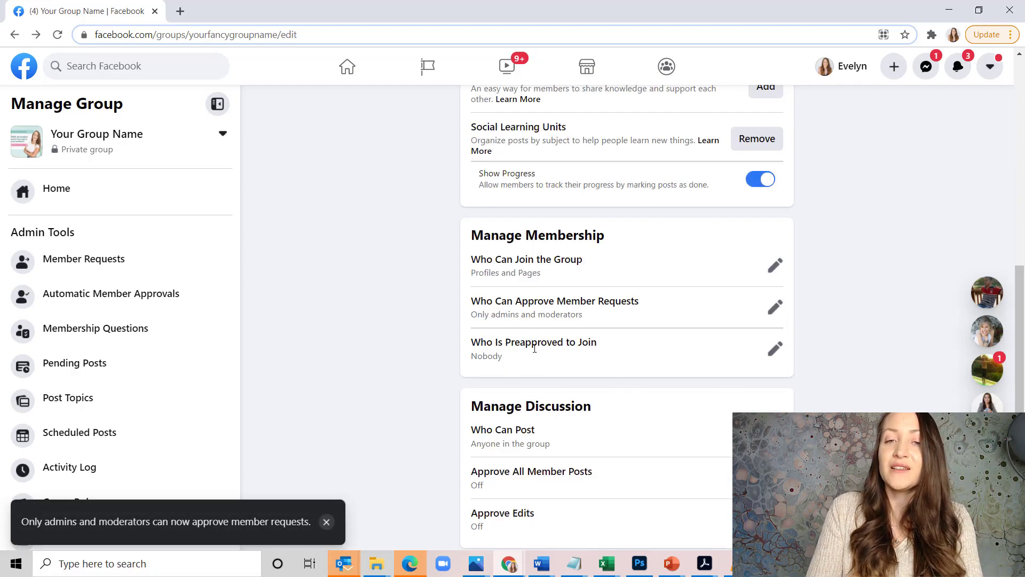
Review the group's membership preapproval choices and the options for who can post, closing both without changes.
left_click(775, 349)
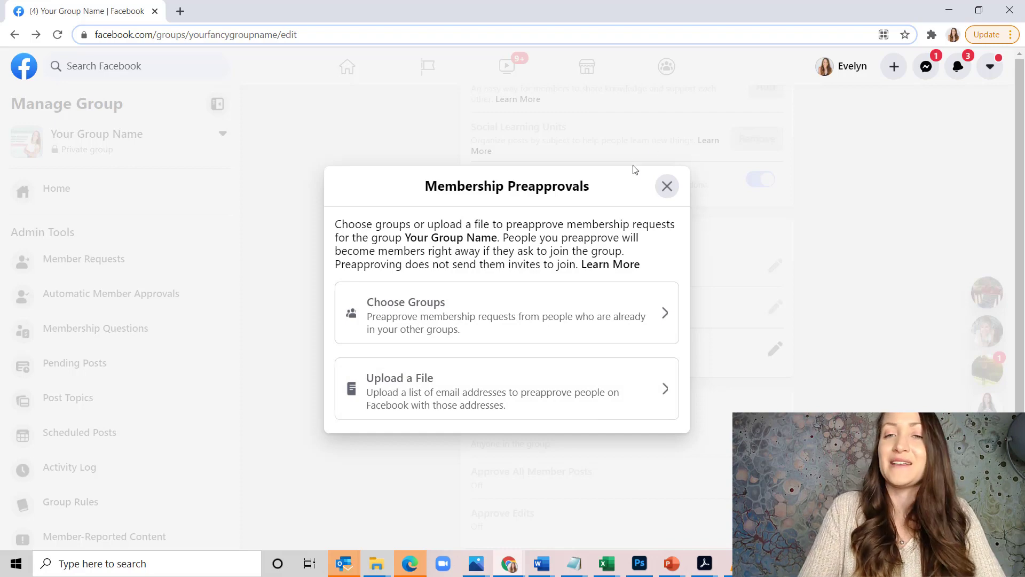
left_click(667, 186)
scroll(657, 398, "down", 3)
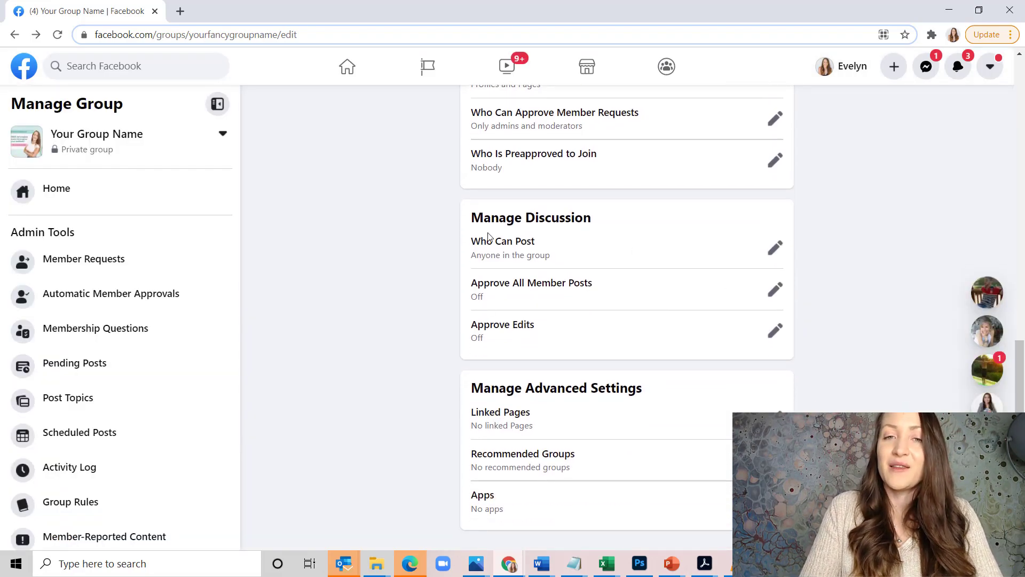
left_click(775, 250)
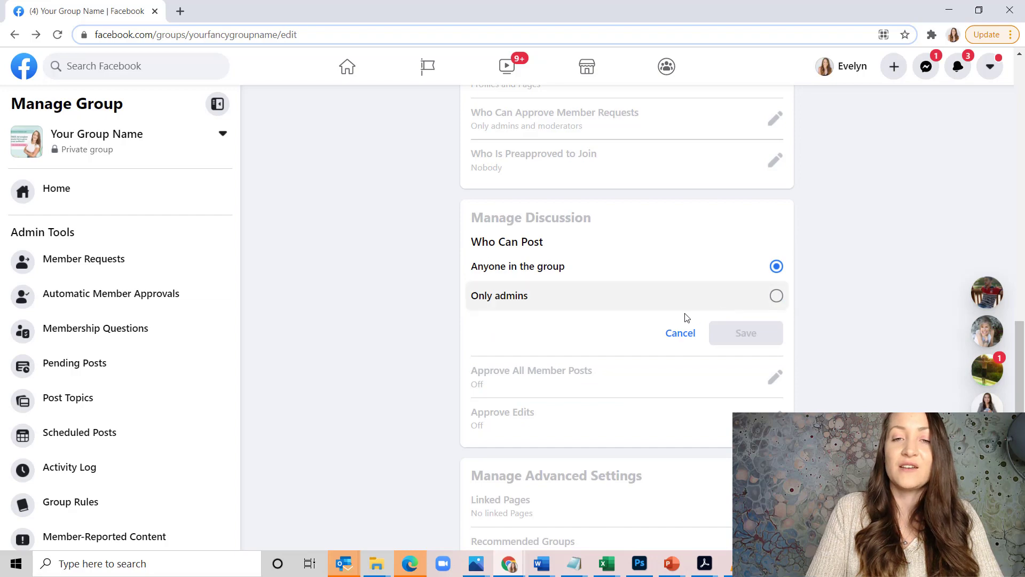
left_click(677, 335)
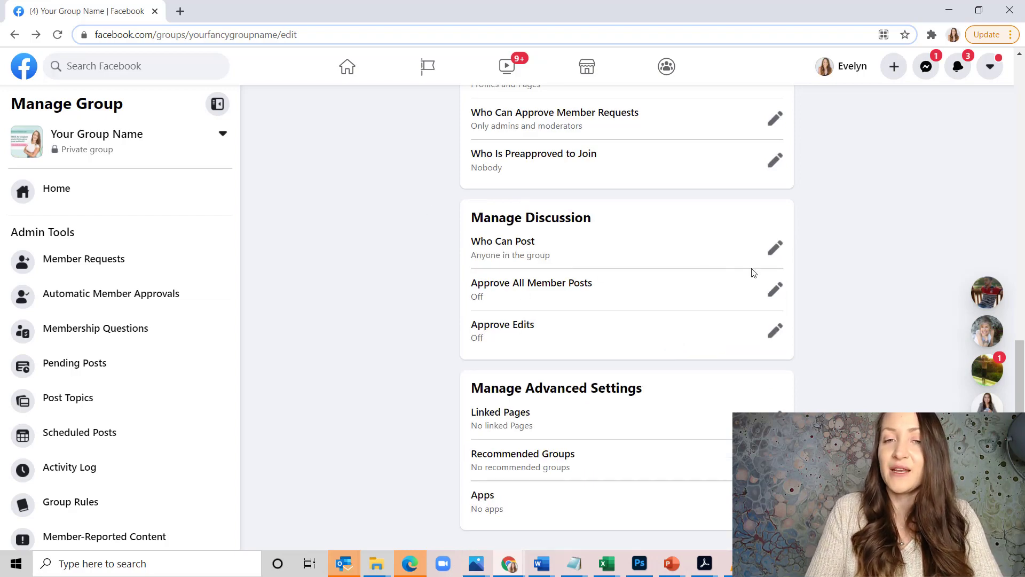
Turn on approval of all member posts under the discussion settings and save it.
left_click(774, 289)
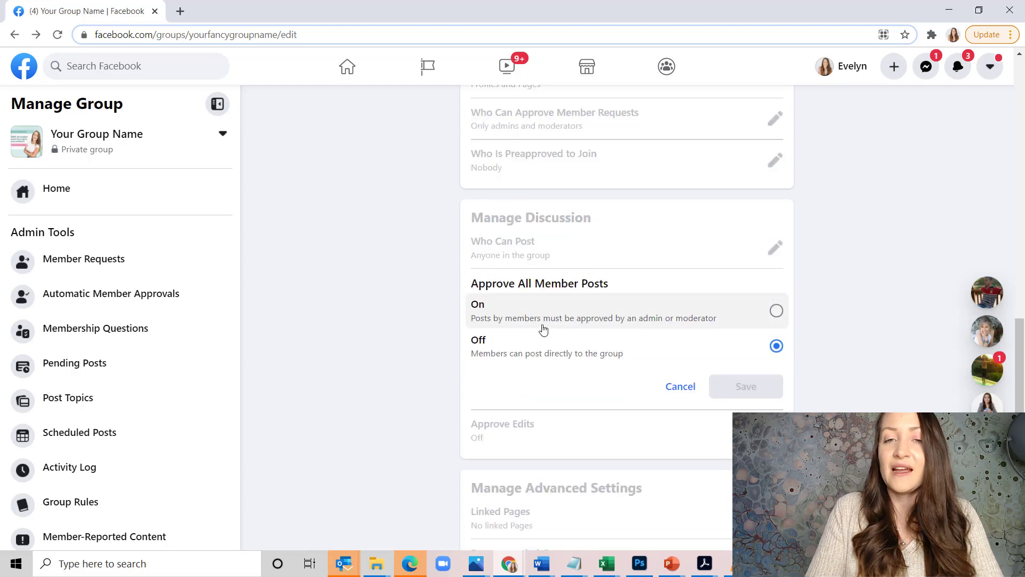
left_click(590, 318)
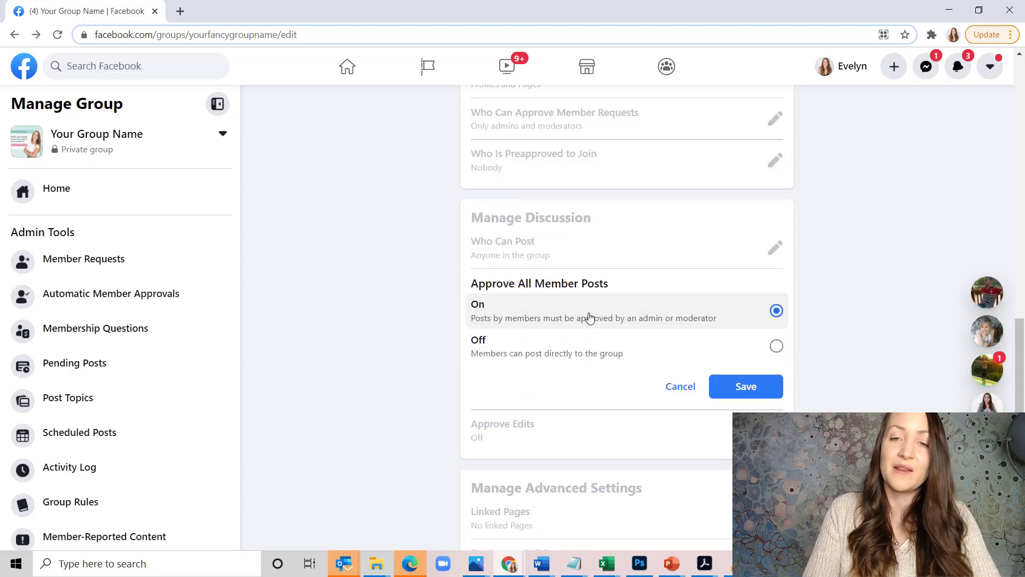
left_click(737, 386)
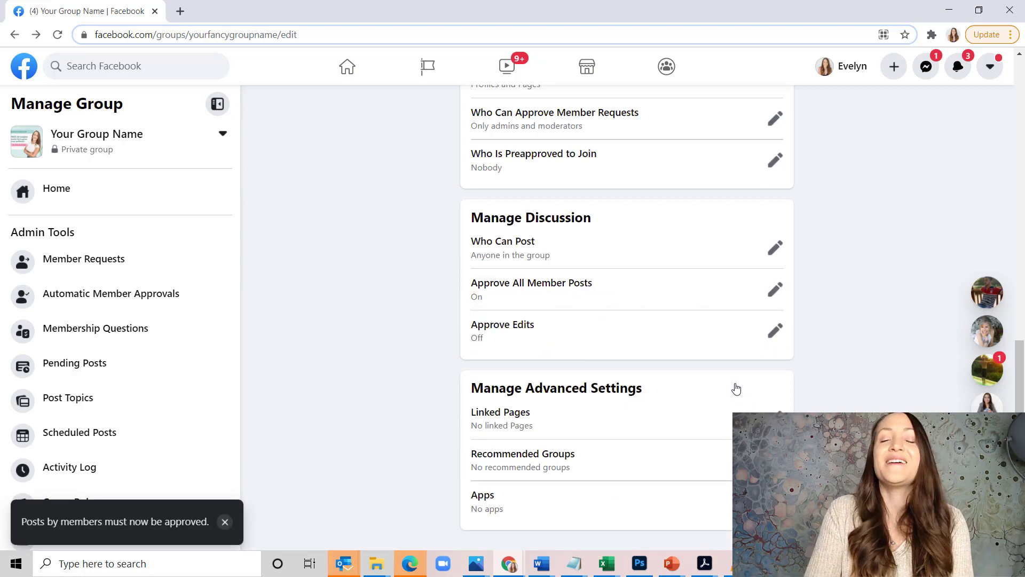
left_click(769, 563)
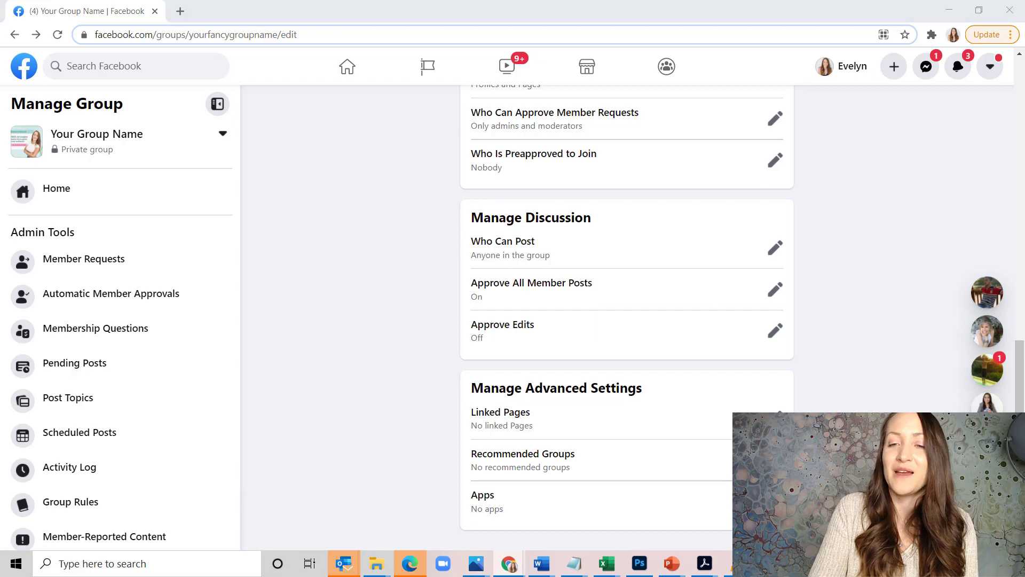
left_click(769, 564)
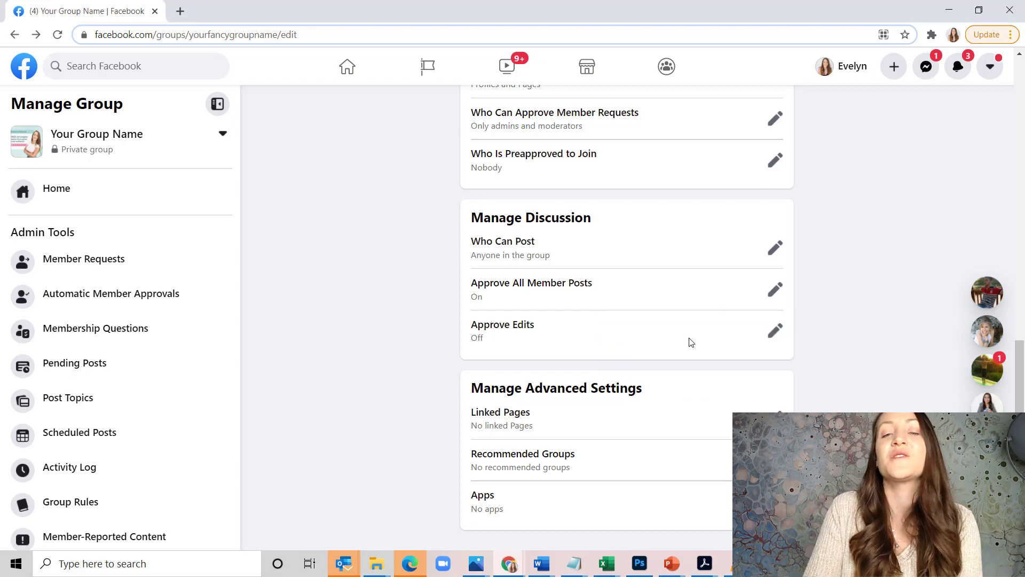
Require admin or moderator approval for edited posts and save the setting.
left_click(783, 333)
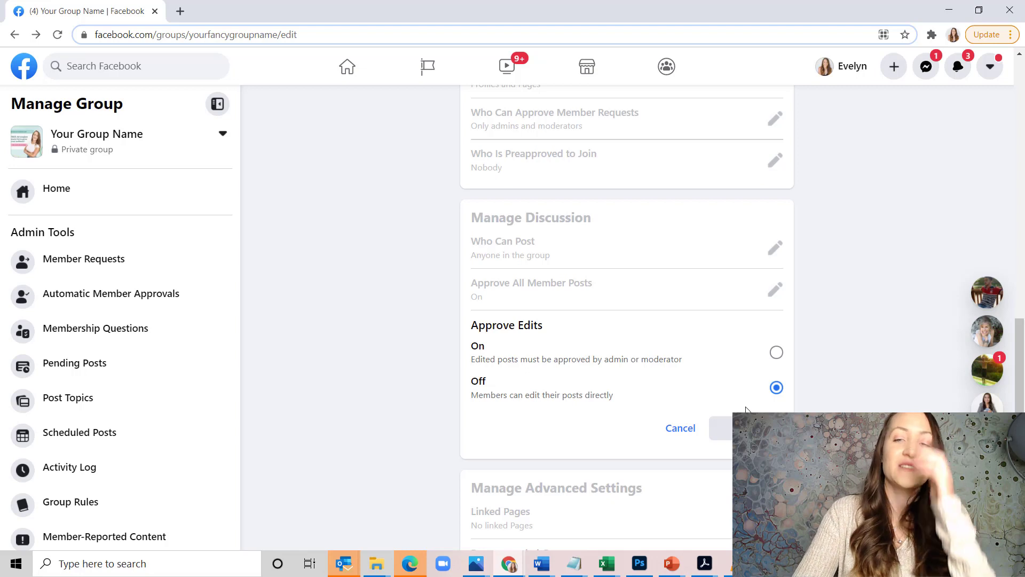
left_click(778, 353)
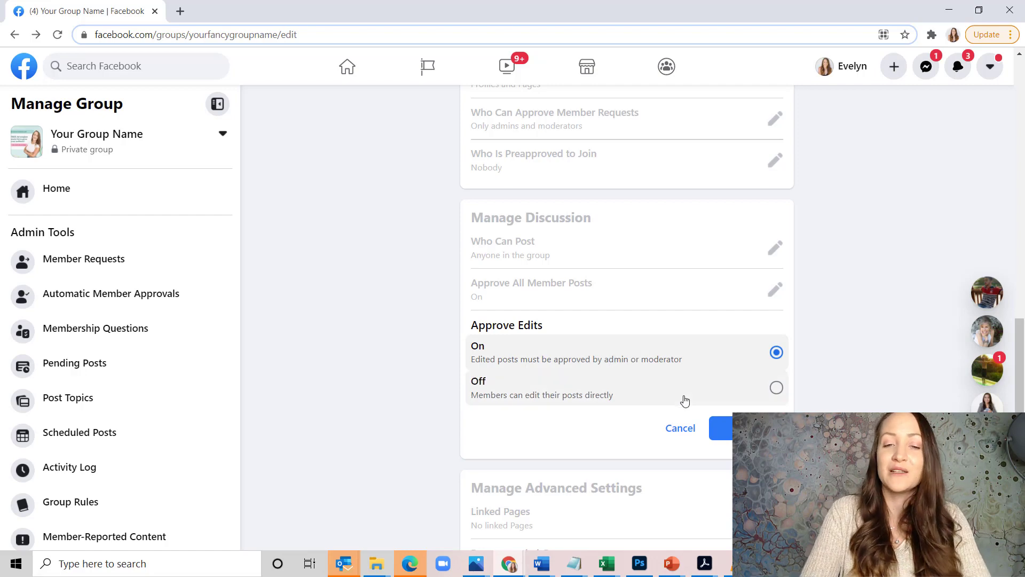
left_click(722, 427)
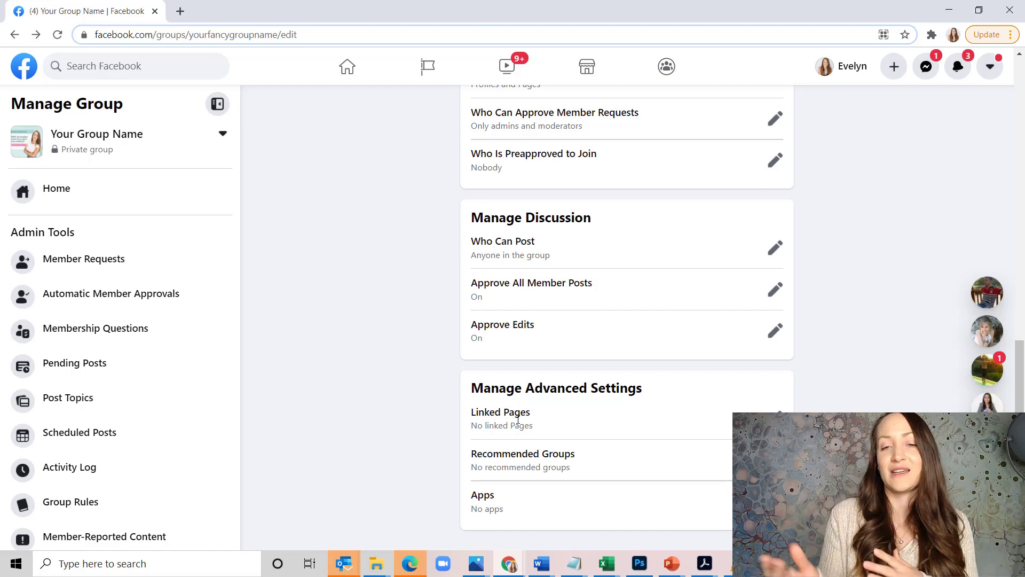
View the group's member requests page with its filters and the automatic member approvals page.
scroll(517, 419, "up", 12)
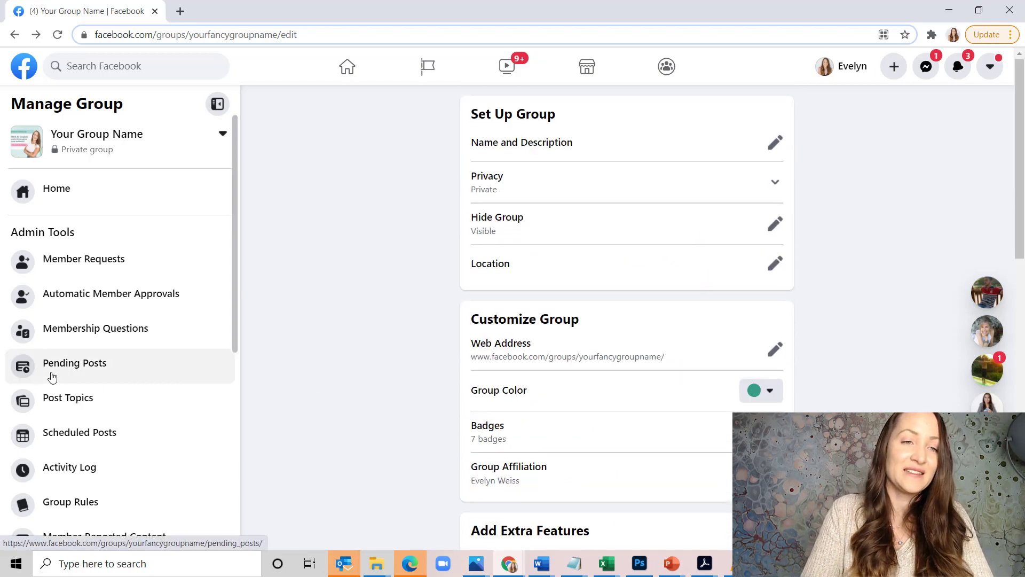
left_click(144, 262)
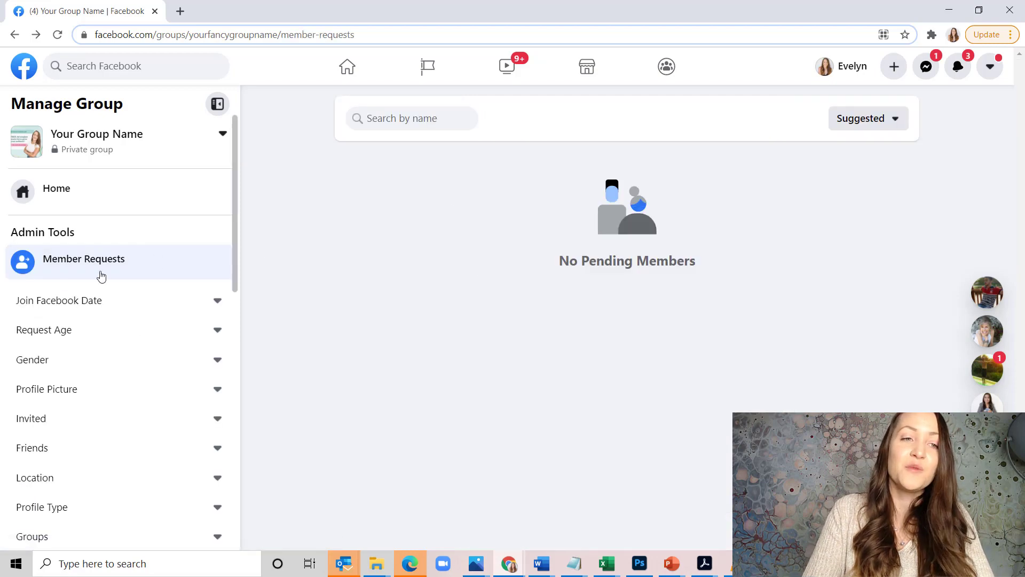
scroll(110, 288, "down", 5)
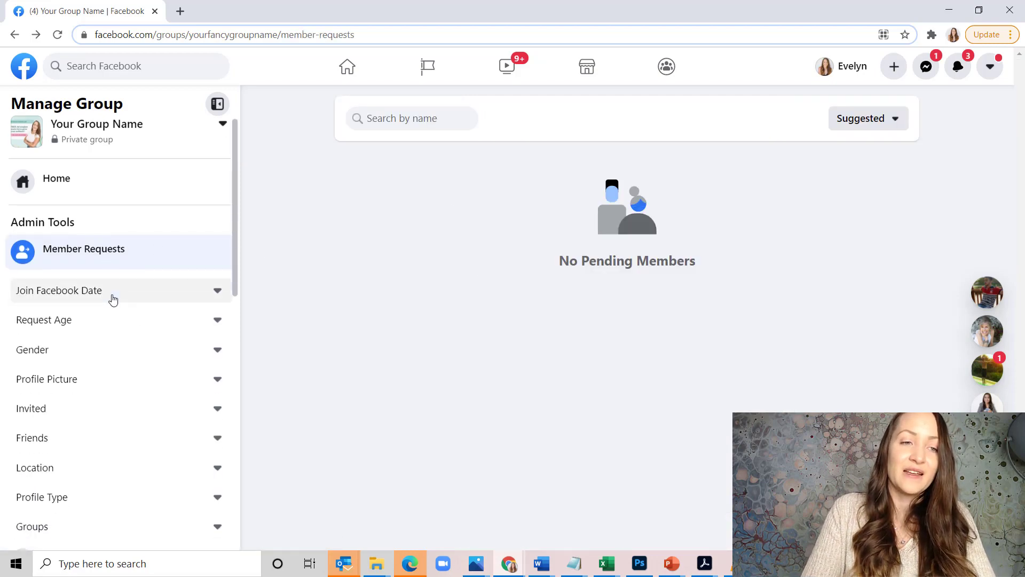
left_click(113, 299)
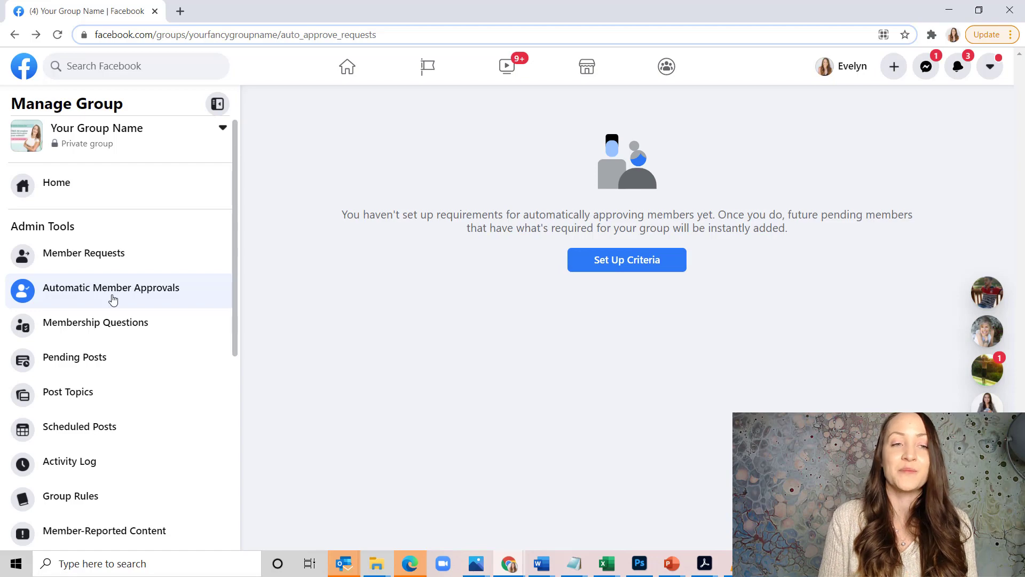
Start a new membership question reading "What do you hope to get out of this group" and set its answer type to Multiple Choice.
left_click(118, 327)
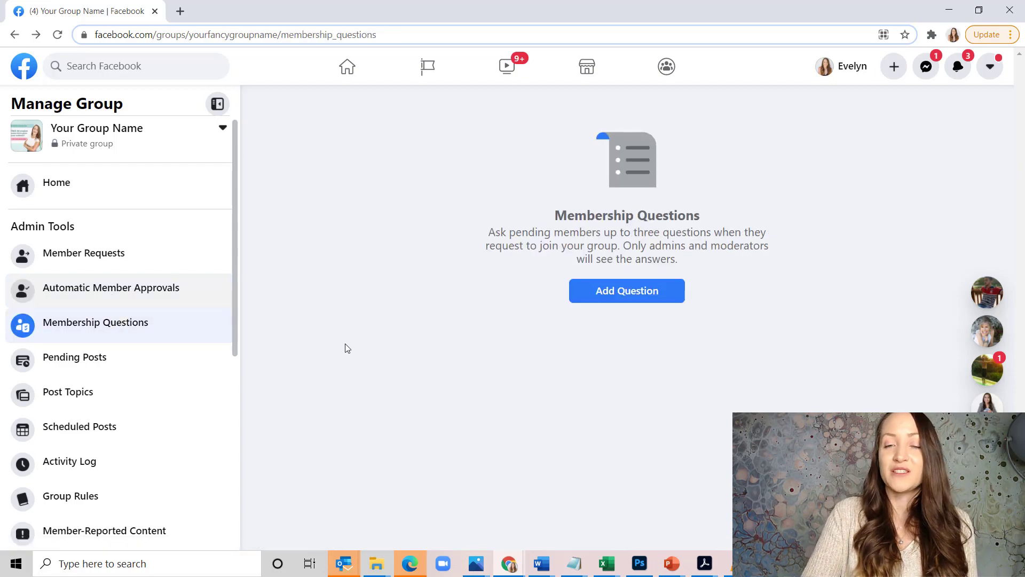
left_click(634, 297)
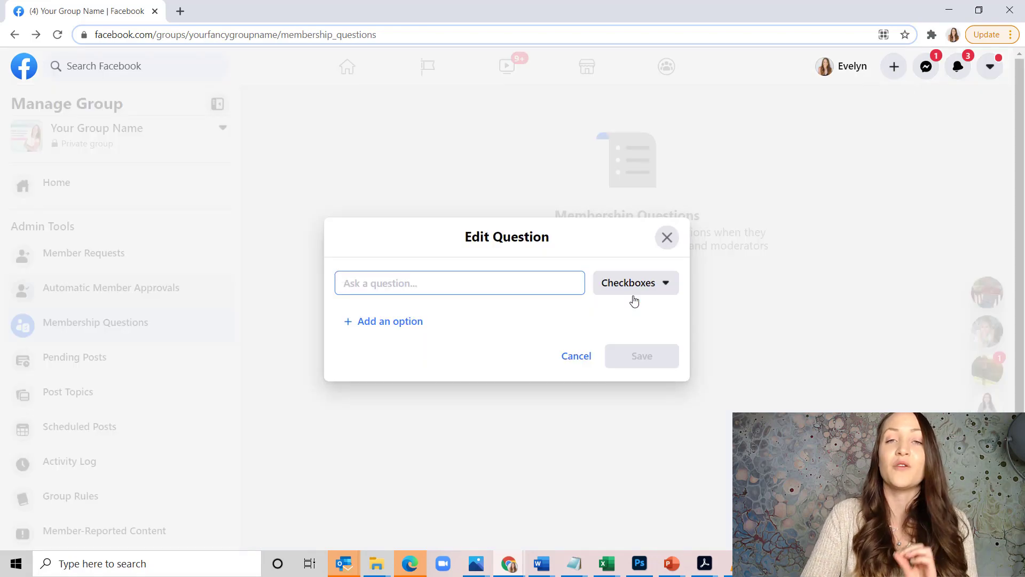
type("What do you ")
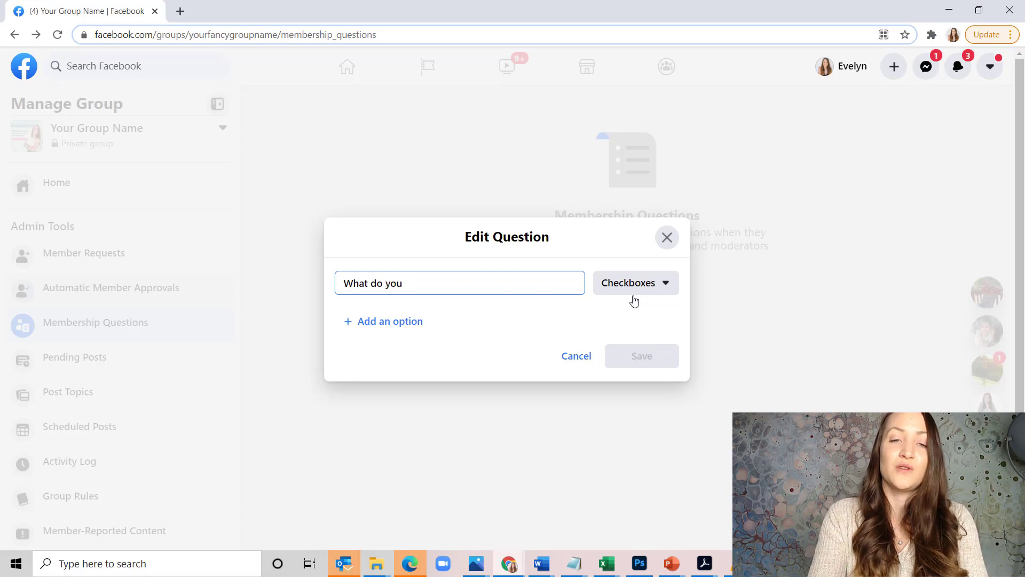
type("want to get")
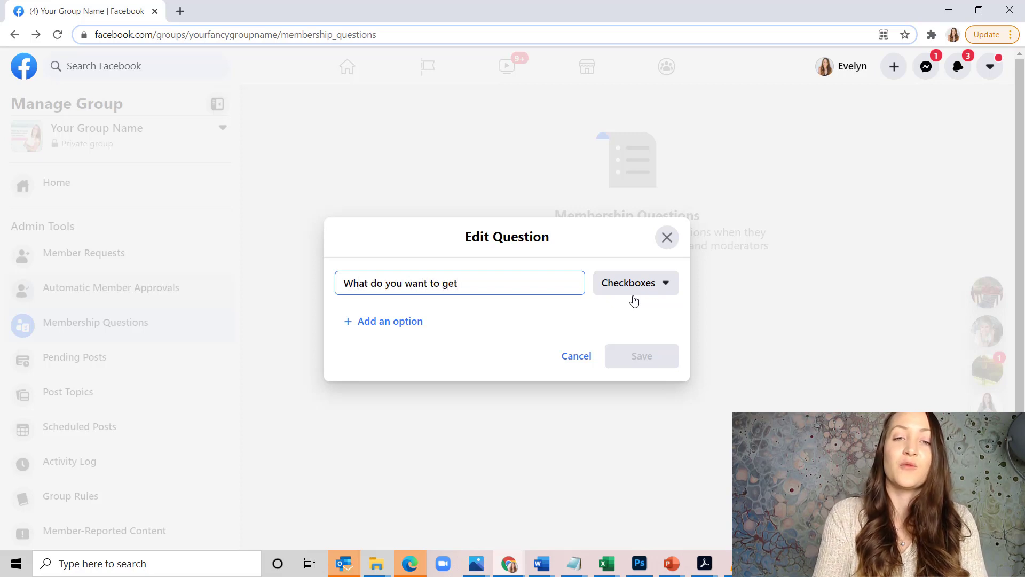
key("BackSpace")
key("BackSpace")
key("BackSpace")
key("BackSpace")
key("BackSpace")
key("BackSpace")
key("BackSpace")
key("BackSpace")
key("BackSpace")
key("BackSpace")
key("BackSpace")
key("BackSpace")
type("hoe")
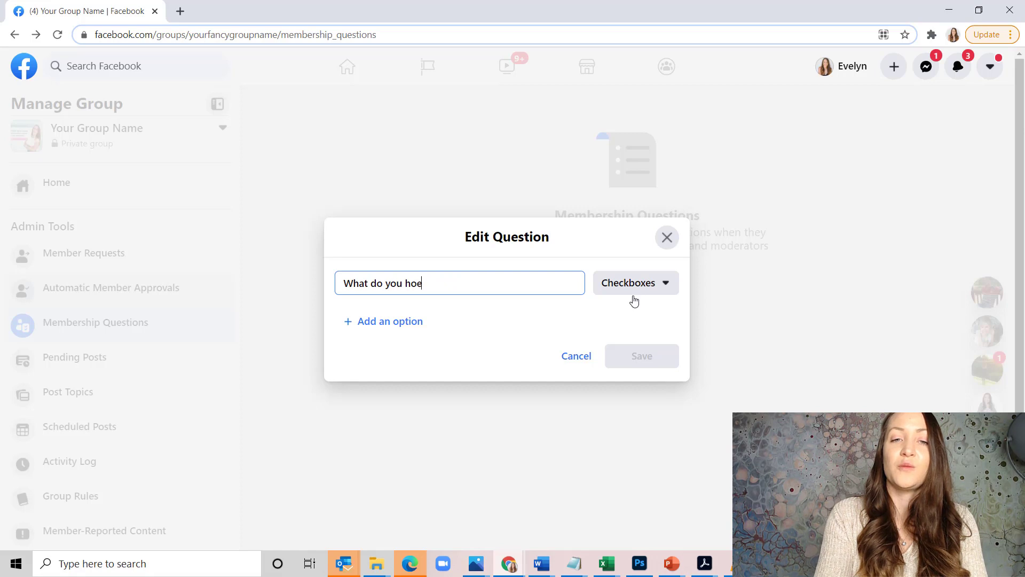
key("BackSpace")
type("pe to get out ")
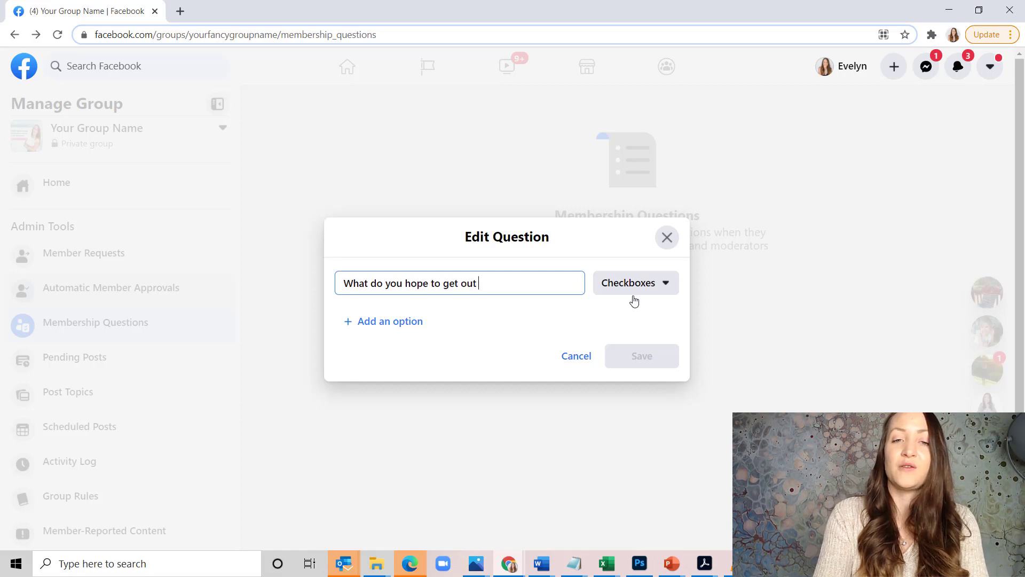
type("of this group")
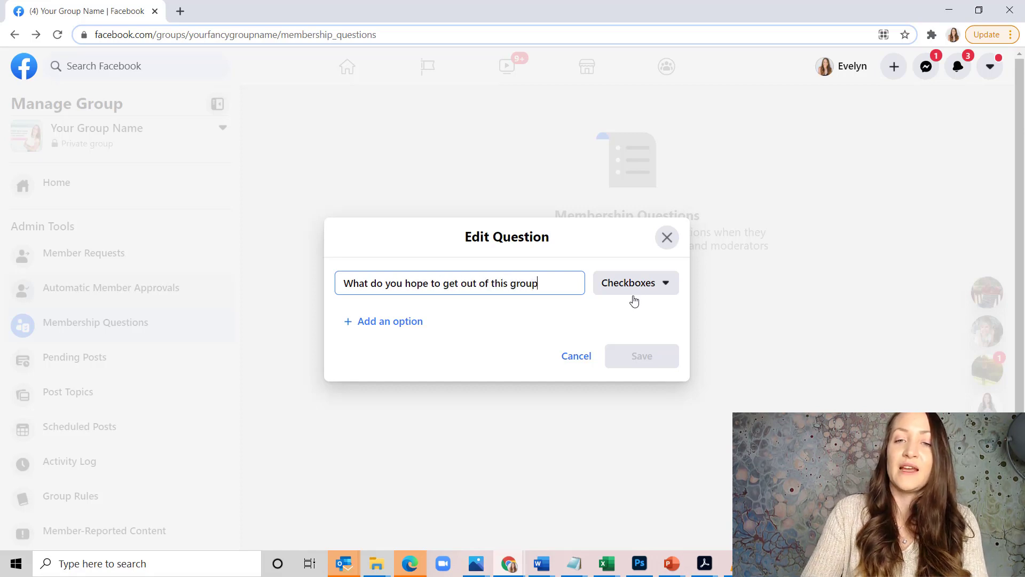
left_click(648, 288)
left_click(649, 335)
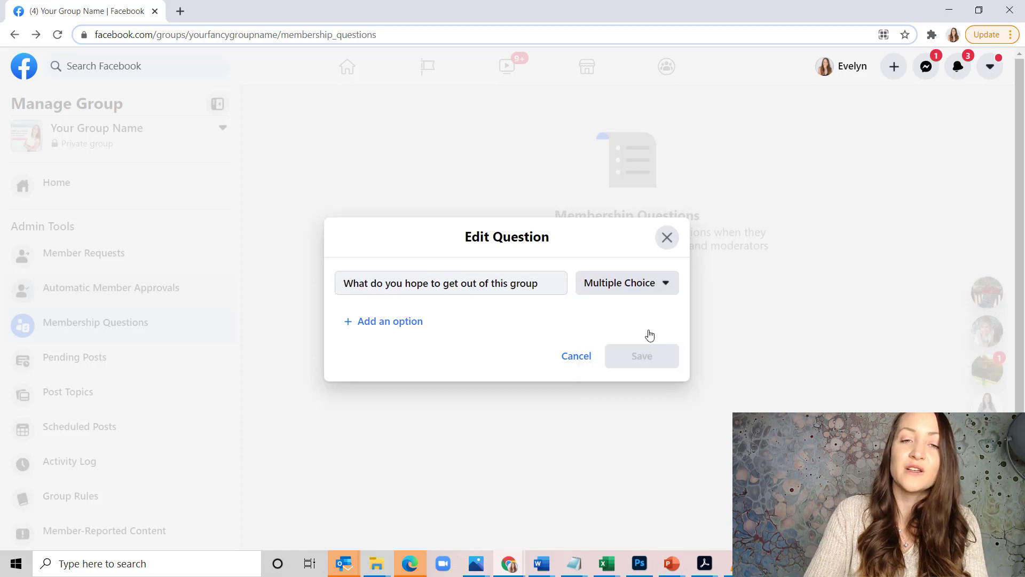
Add the answer options "Learning about Funnels & Ads" and "Connecting with other Coaches" to the membership question.
left_click(427, 324)
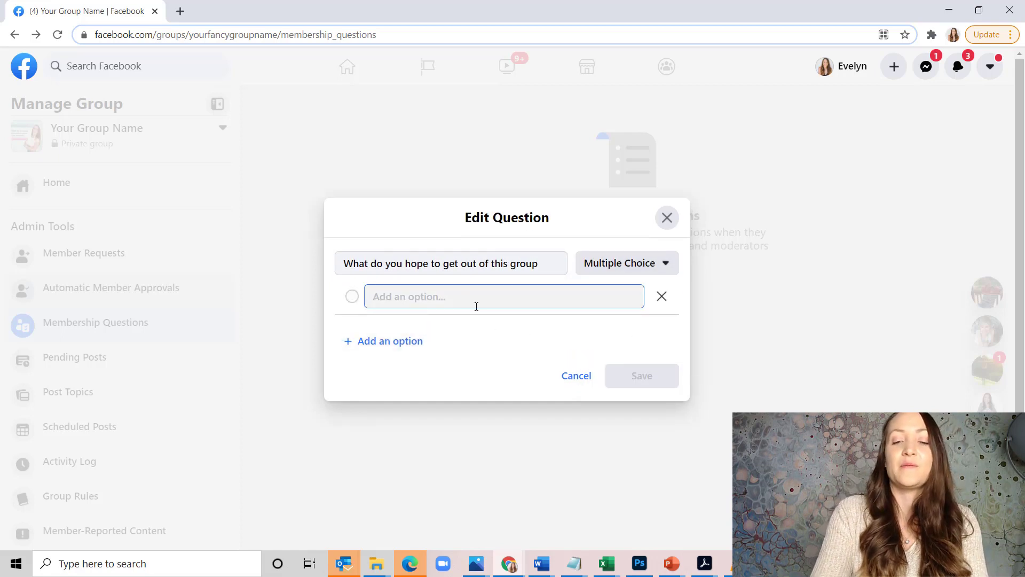
type("Learning abo")
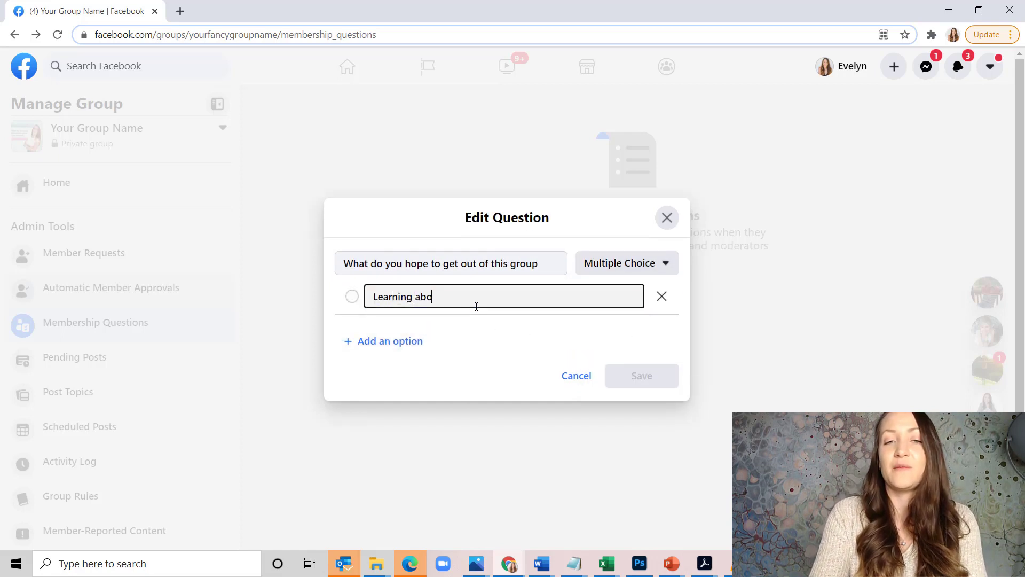
type("ut Funnels & Ad")
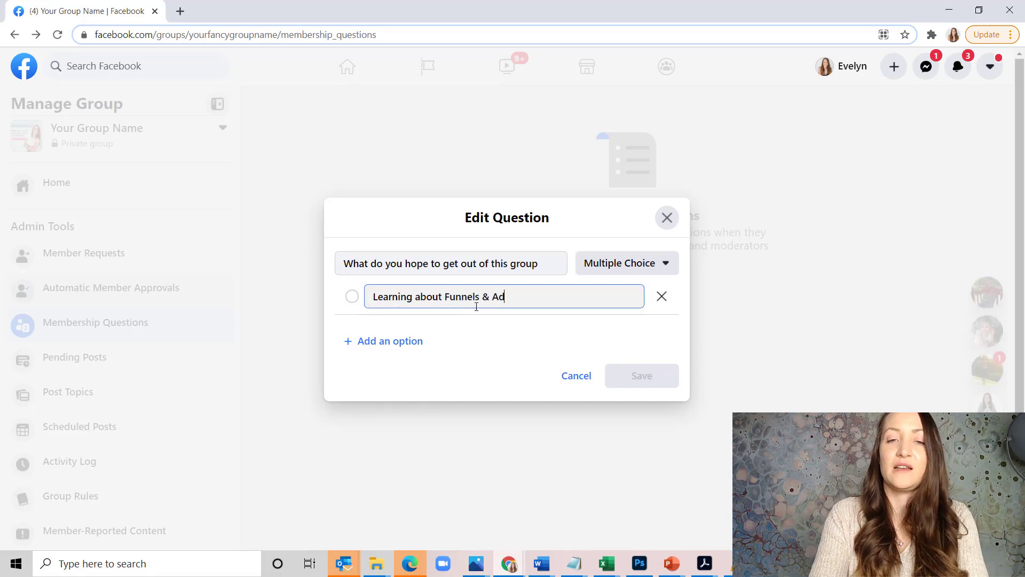
type("s")
left_click(412, 341)
type("c")
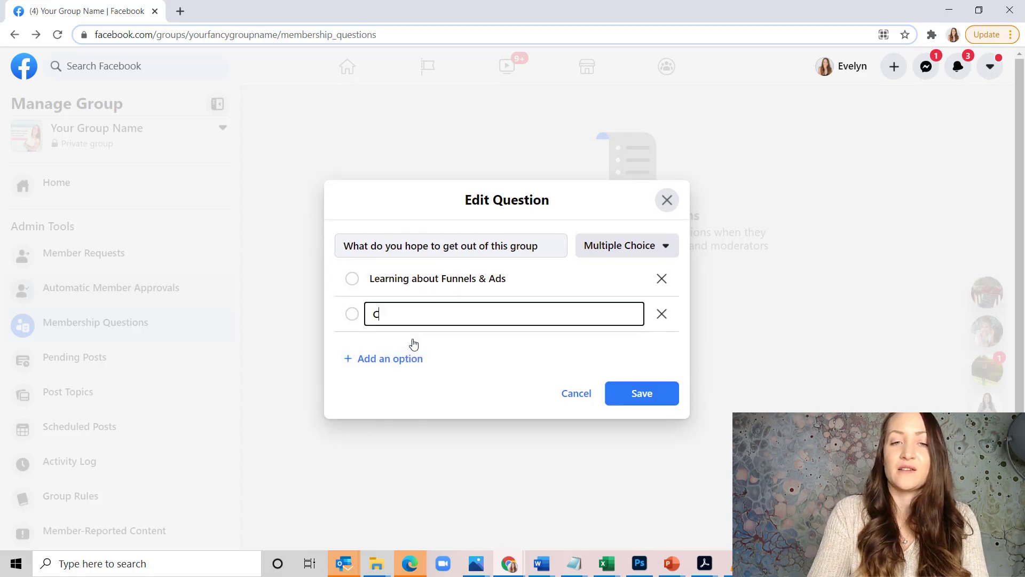
type("onnecting with")
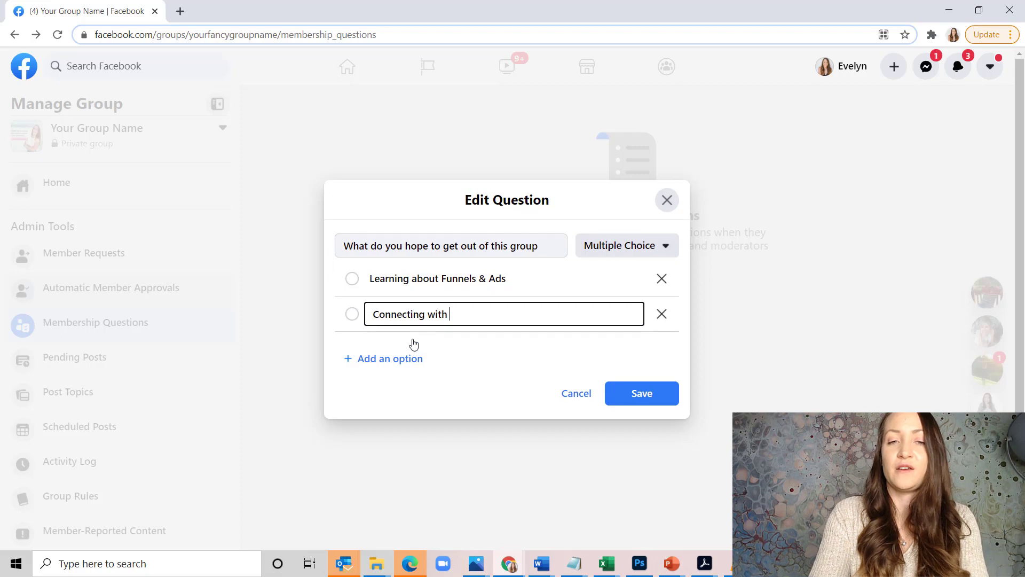
type(" other Coacher")
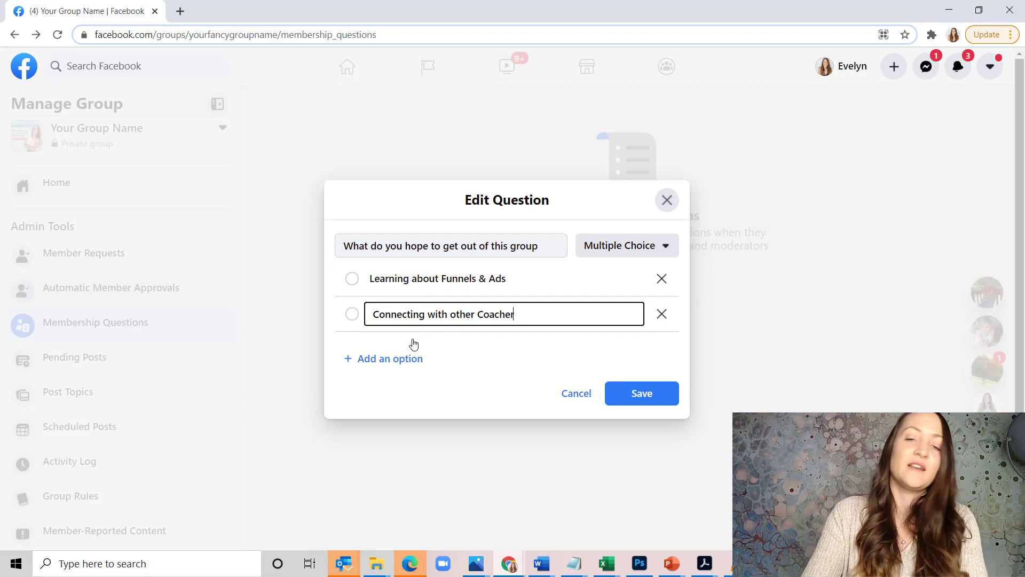
key("BackSpace")
type("s")
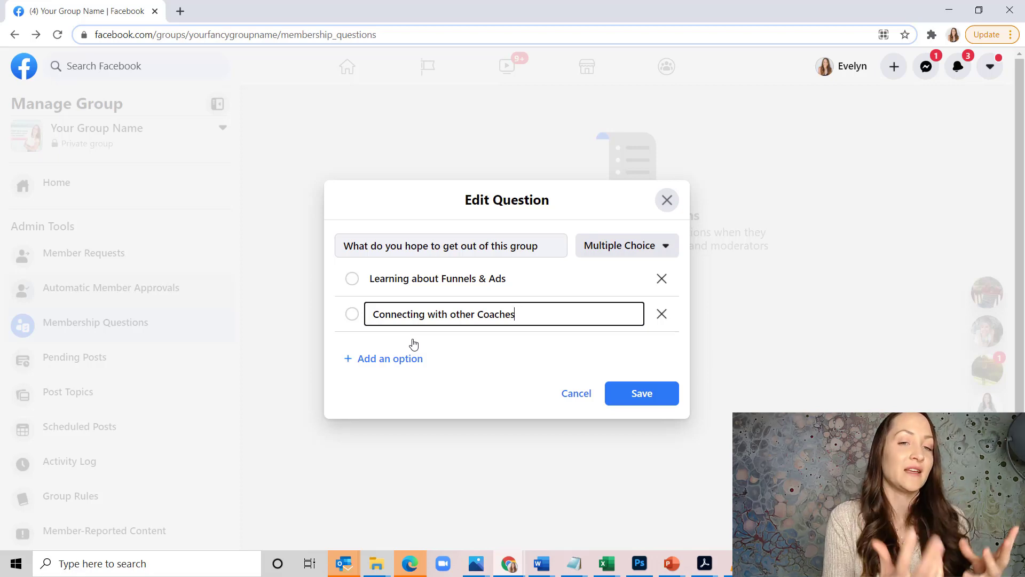
Add two more answer choices, each reading "option", and save the membership question.
left_click(394, 368)
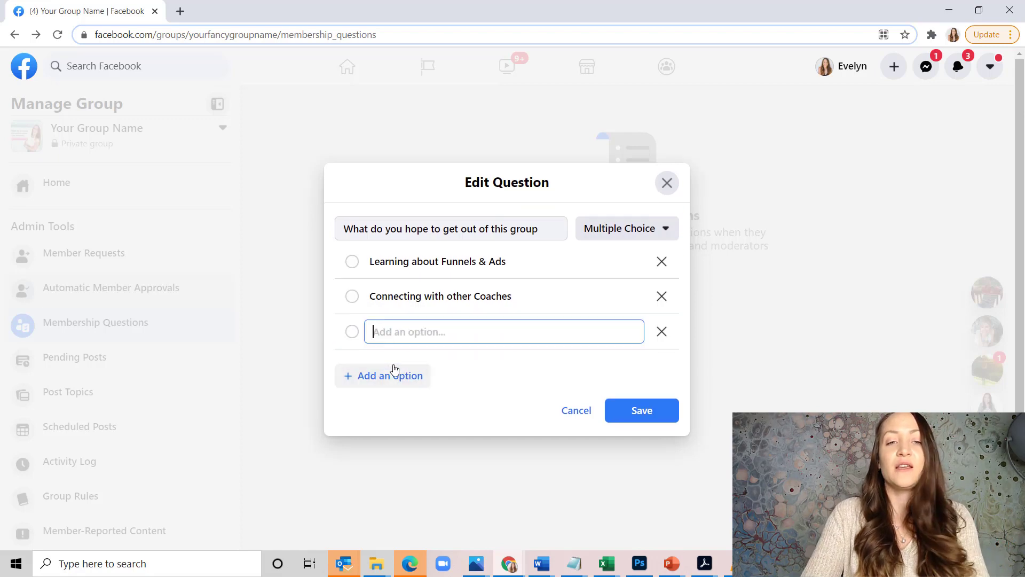
type("option")
left_click(394, 370)
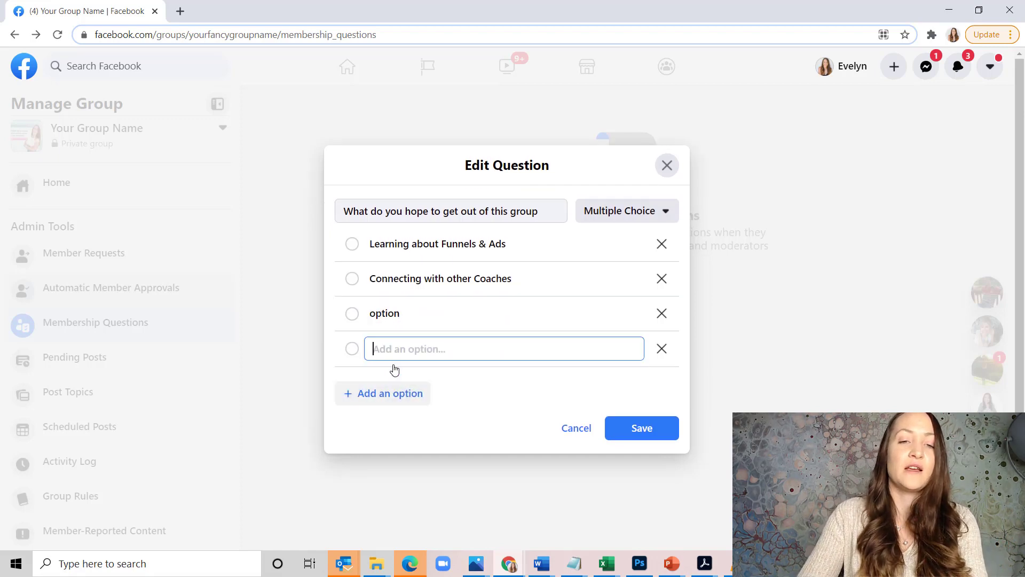
type("optin")
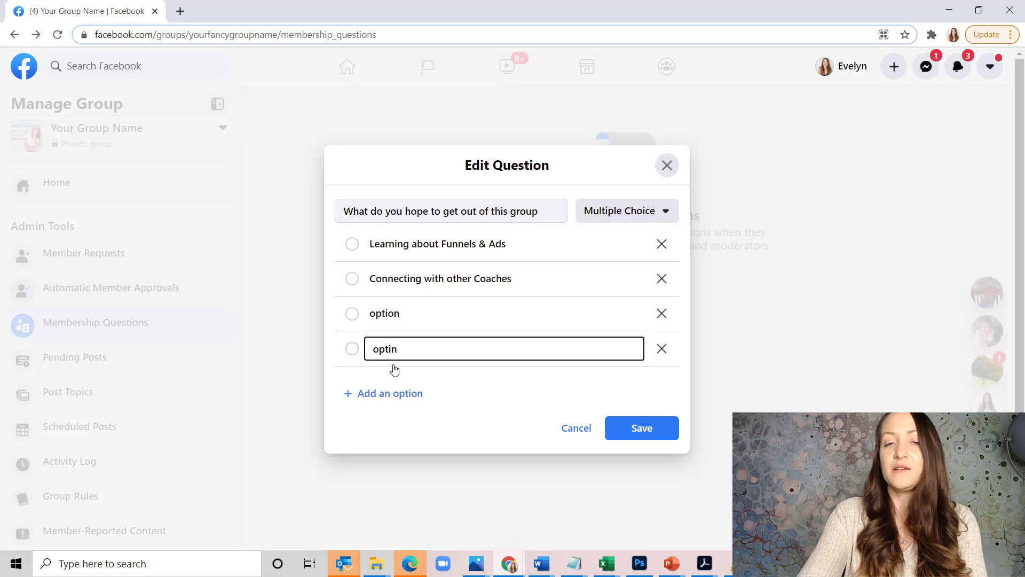
key("BackSpace")
type("on")
left_click(648, 431)
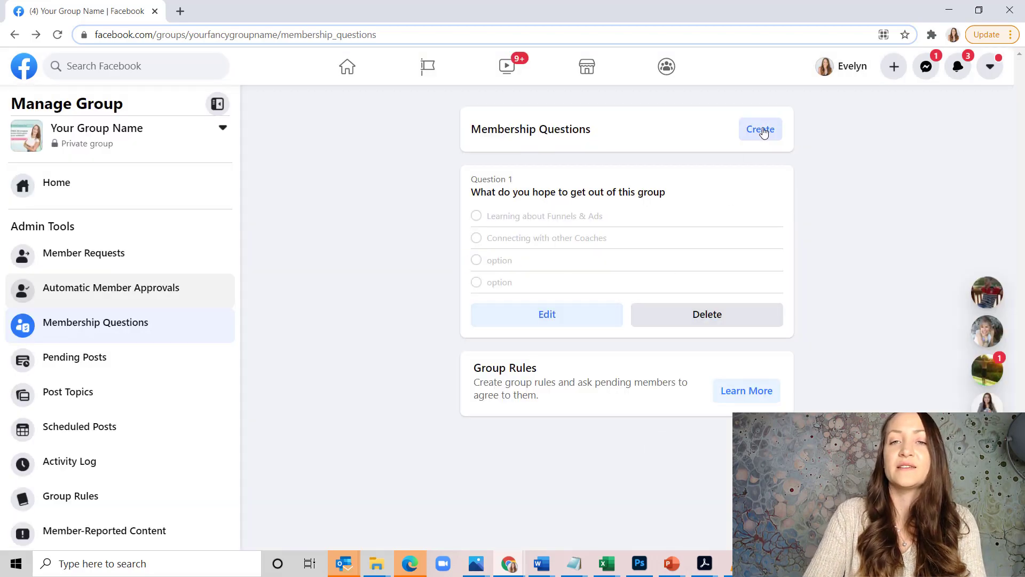
Start a second membership question with the text "Where can I send valuable information and freebies".
left_click(764, 132)
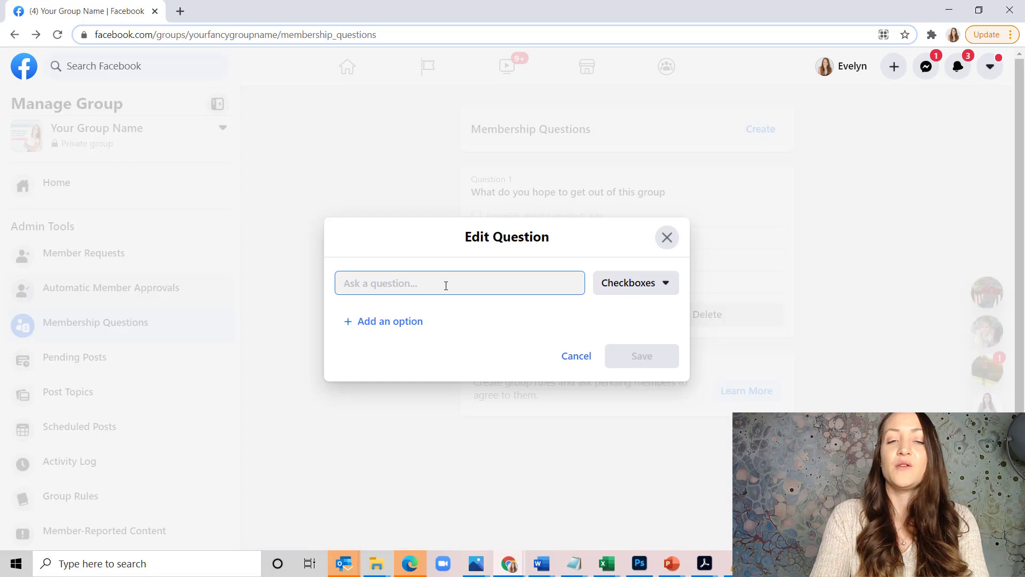
type("Where can I s")
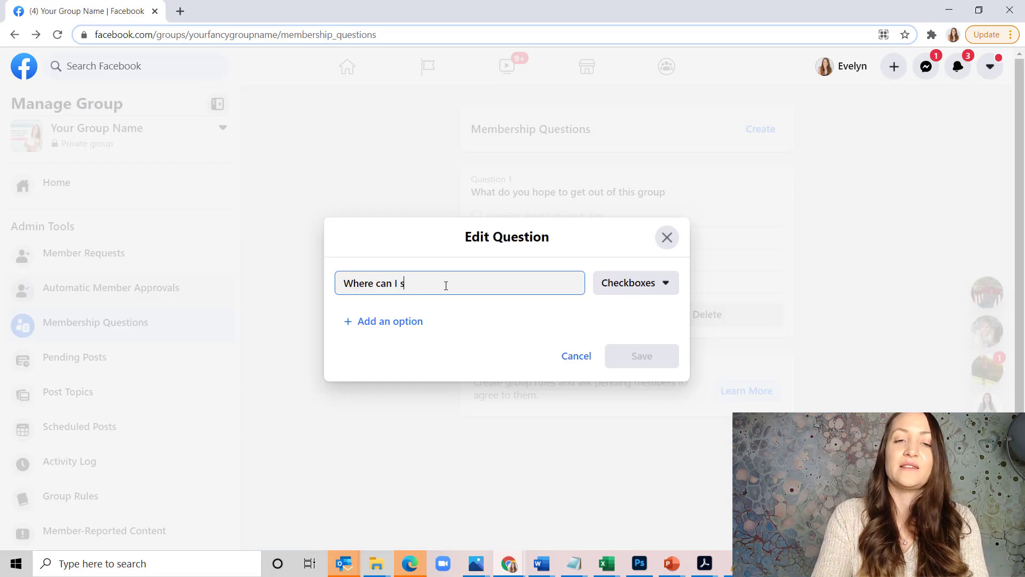
type("end valuab")
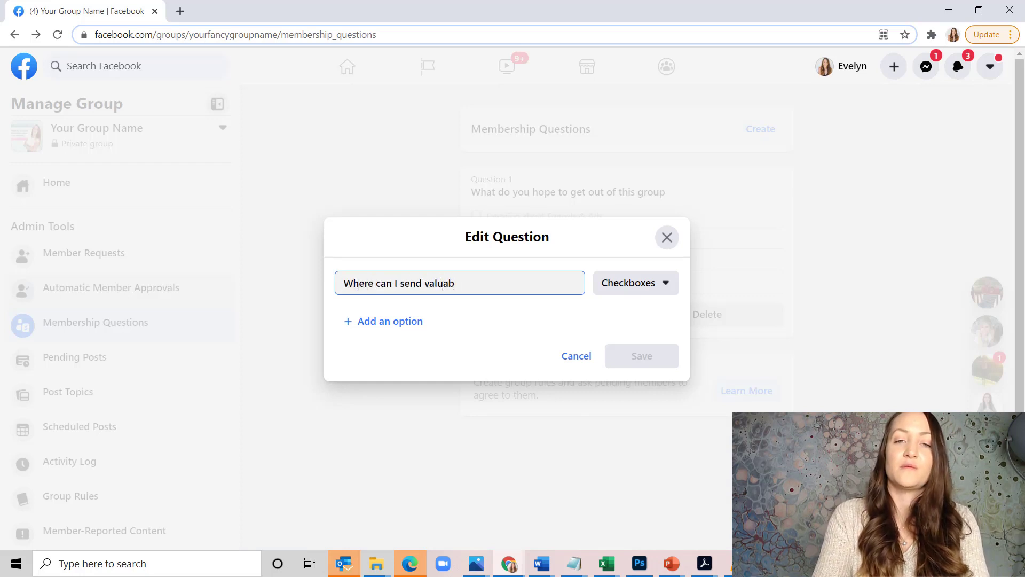
type("le information")
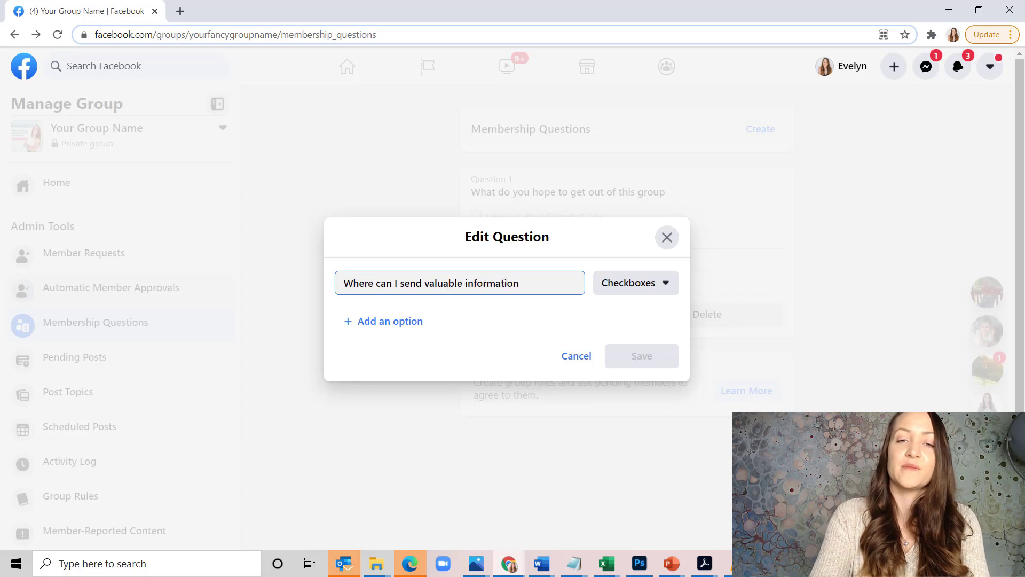
type(" and freebies")
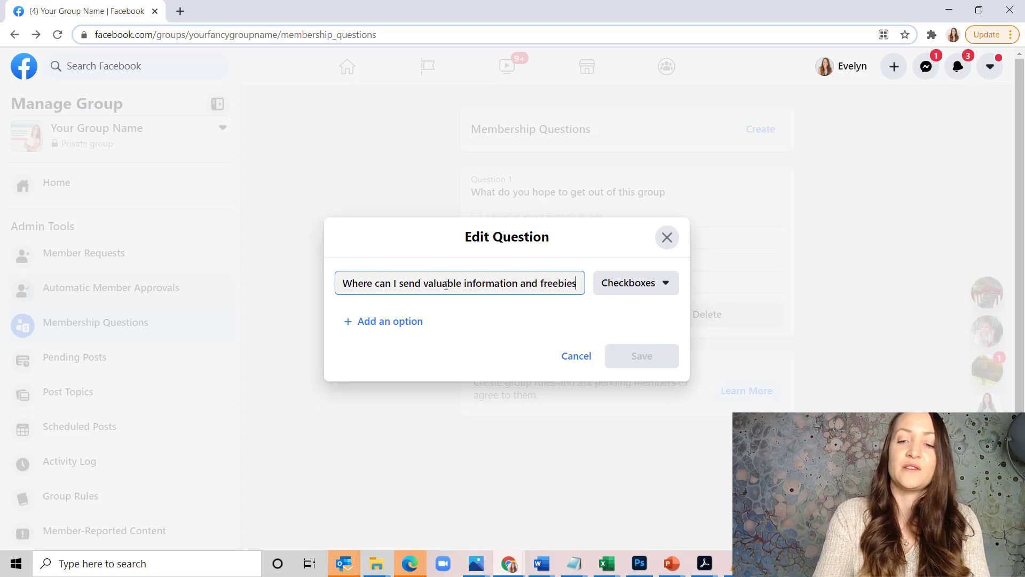
Replace the question text with "What email adress to send you valuable insights about XZY and freebies?".
key("ctrl+a")
type("What ")
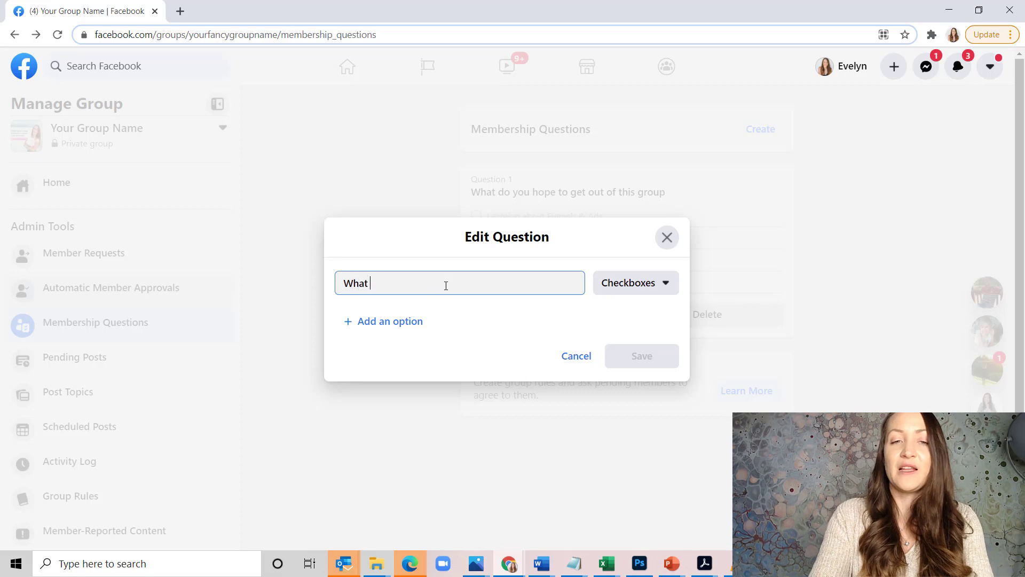
type("email adres")
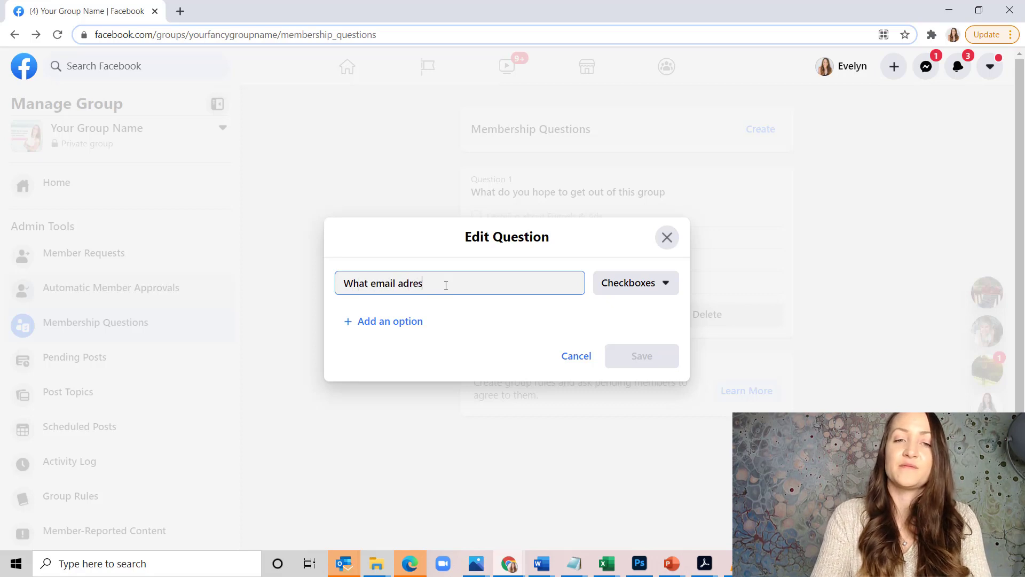
type("s to send you v")
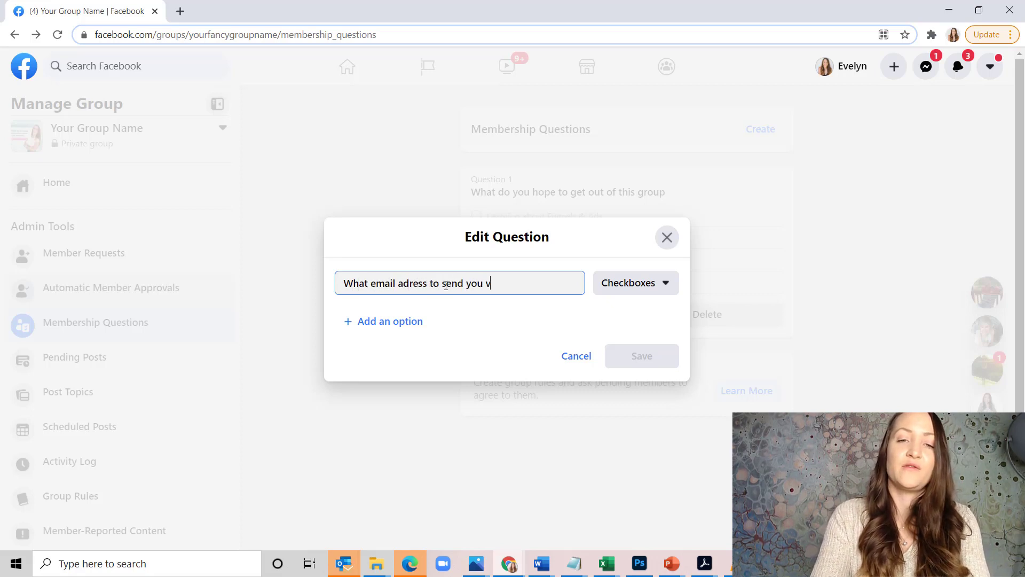
type("aluable insights ")
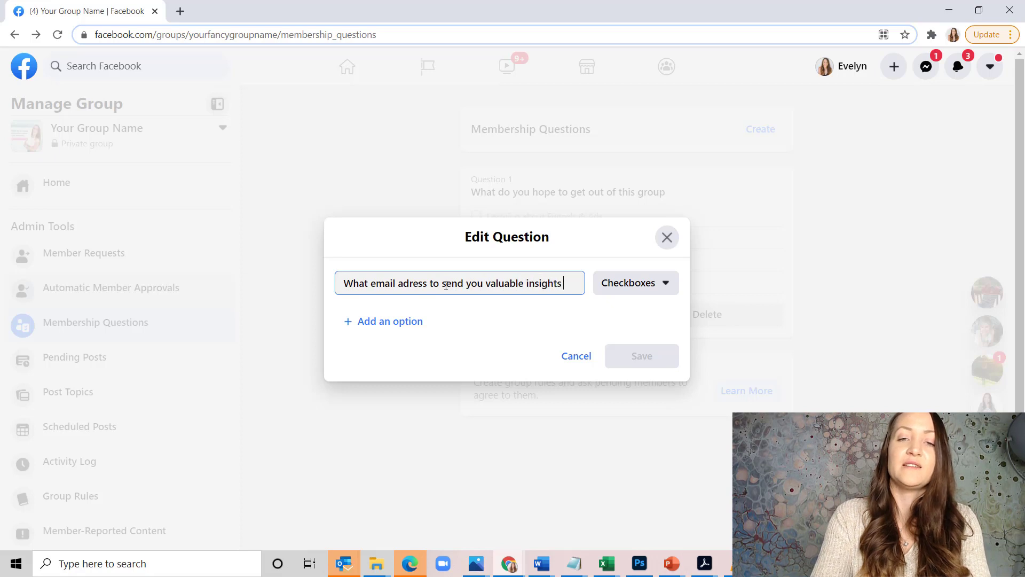
type("about XZ")
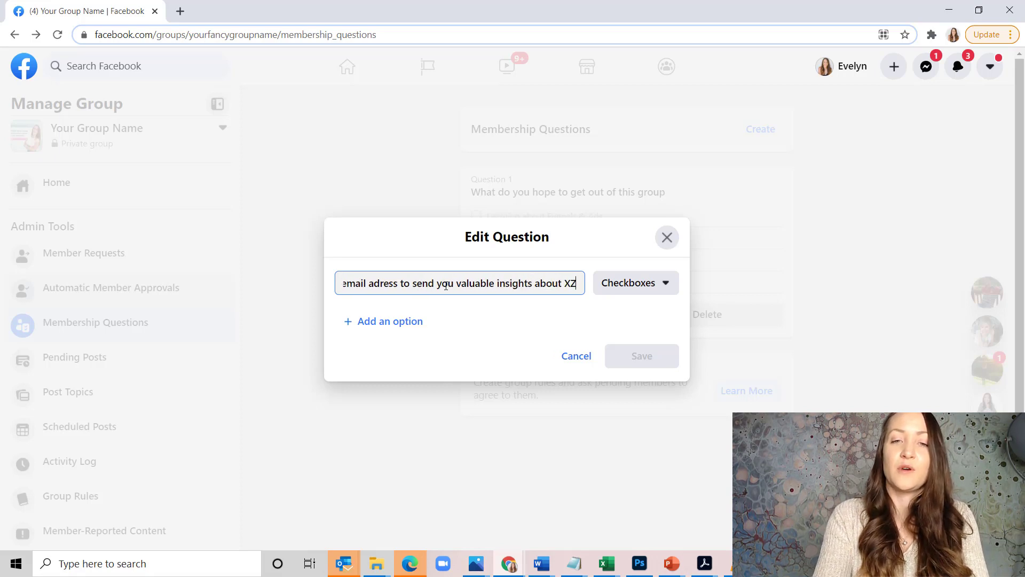
type("Y and f")
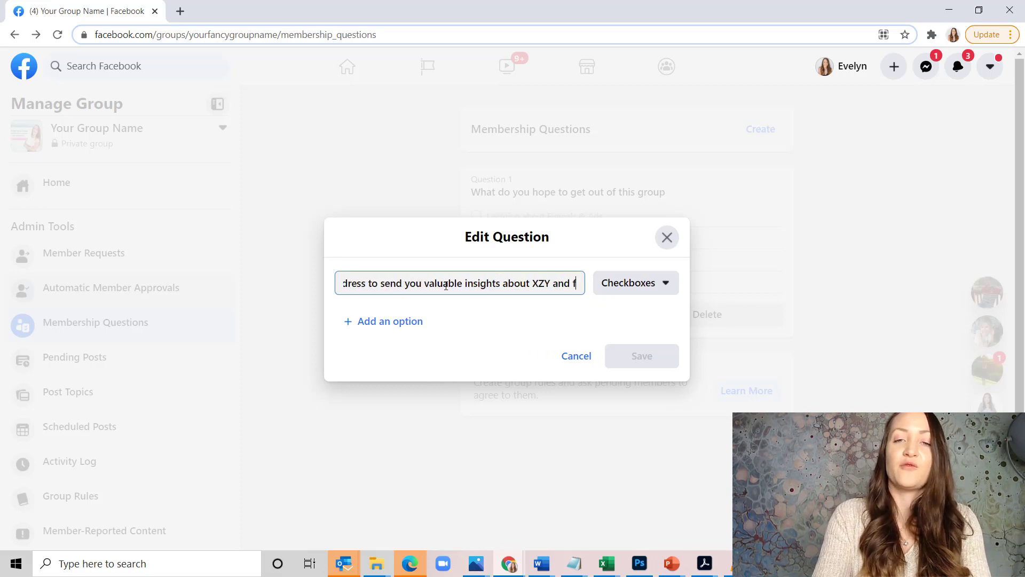
type("reebies?")
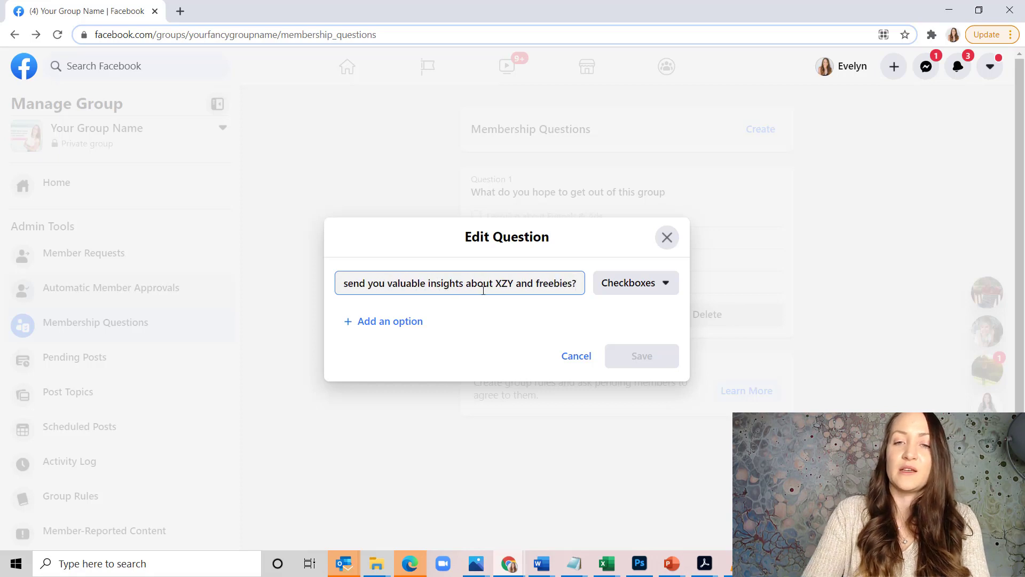
Set the new question's answer type to Written Answer and save the question.
left_click(559, 320)
left_click(658, 283)
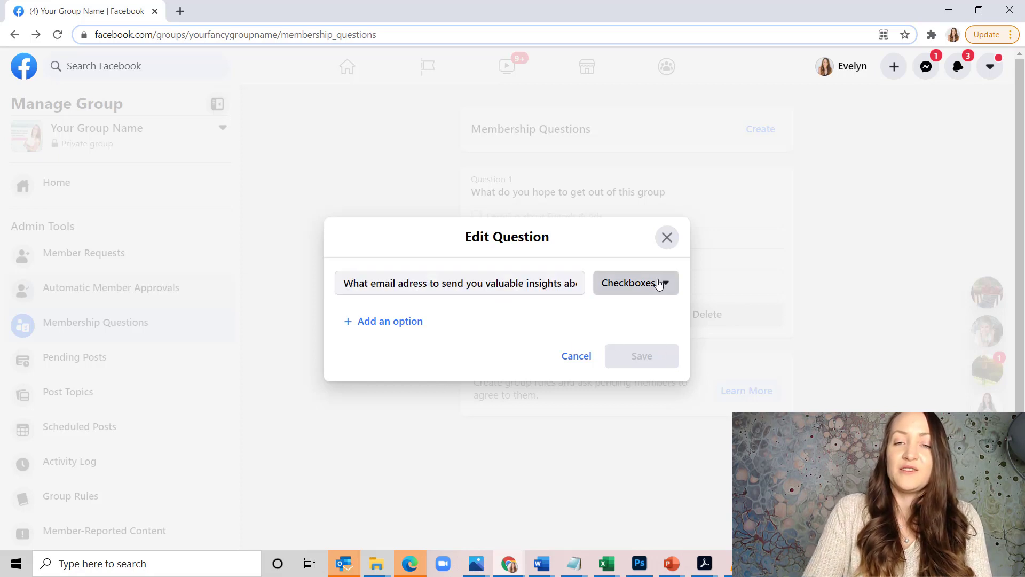
left_click(665, 357)
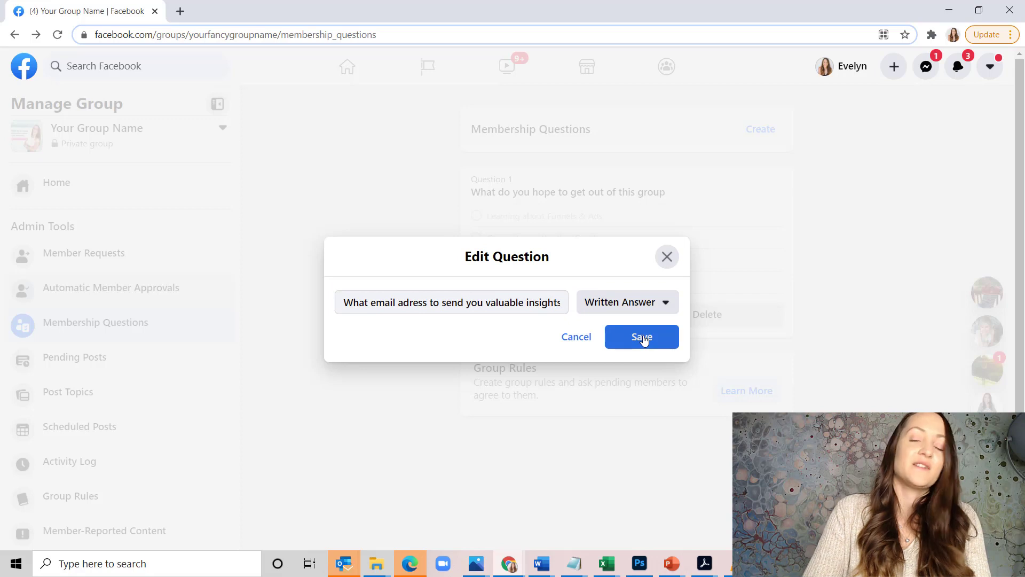
left_click(643, 337)
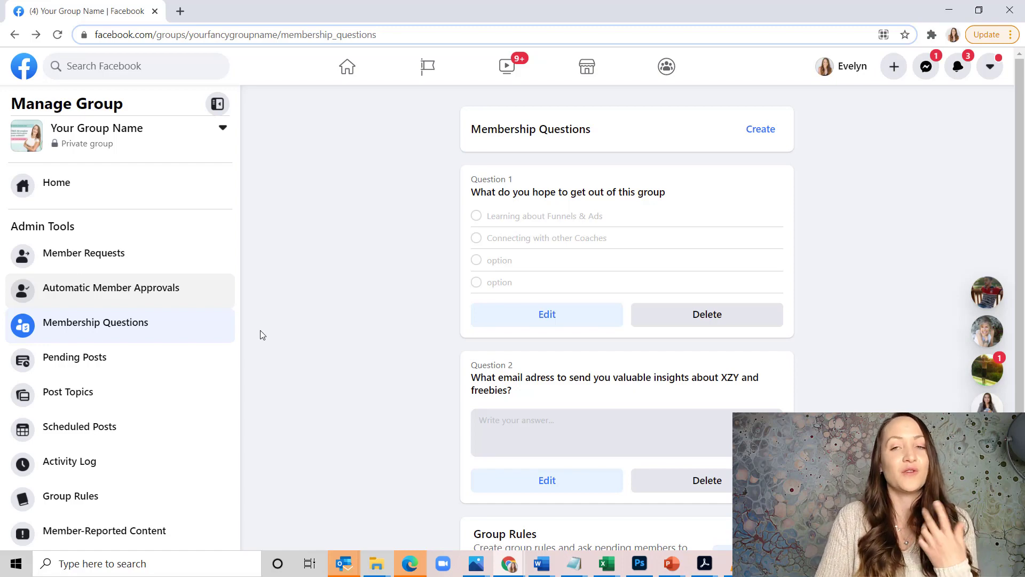
Set up the group rules by creating a first rule from the "Be Kind and Courteous" example.
scroll(320, 436, "down", 1)
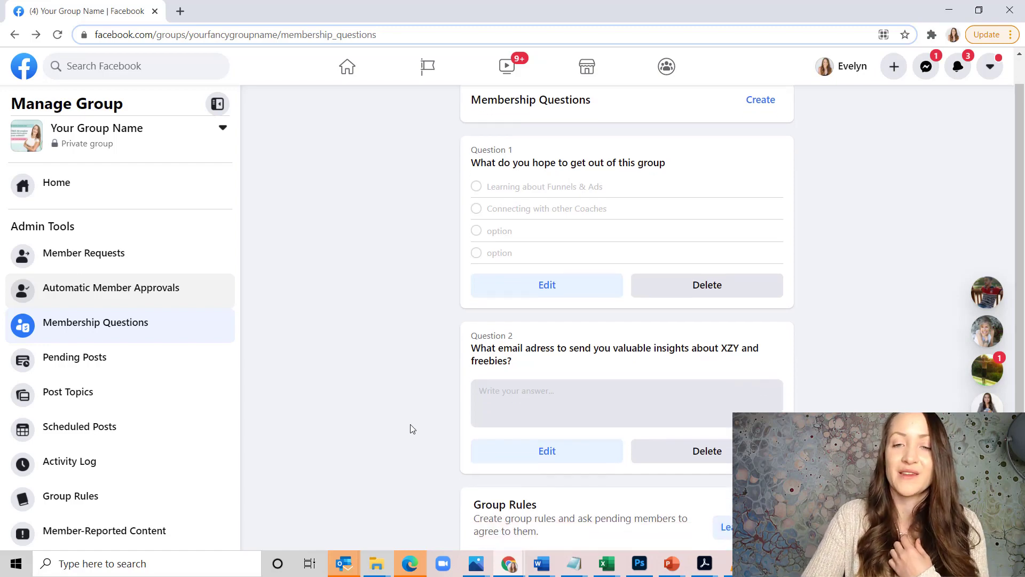
scroll(412, 428, "down", 1)
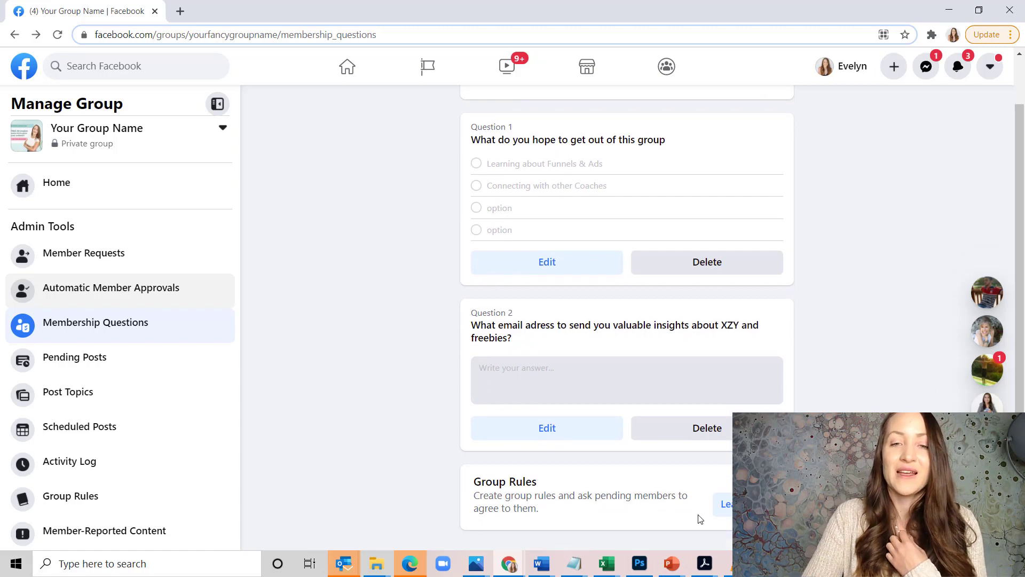
left_click(725, 505)
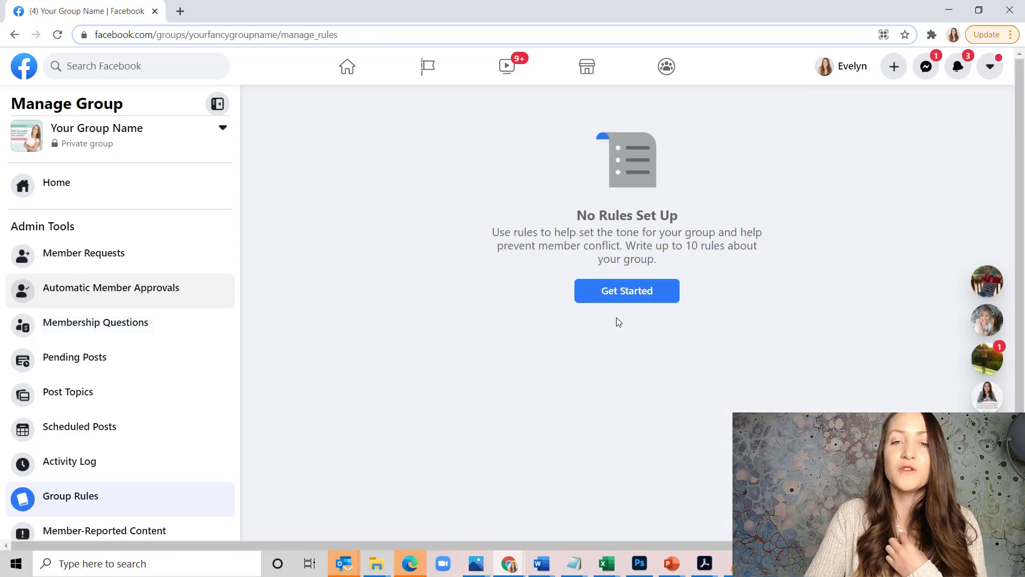
left_click(626, 296)
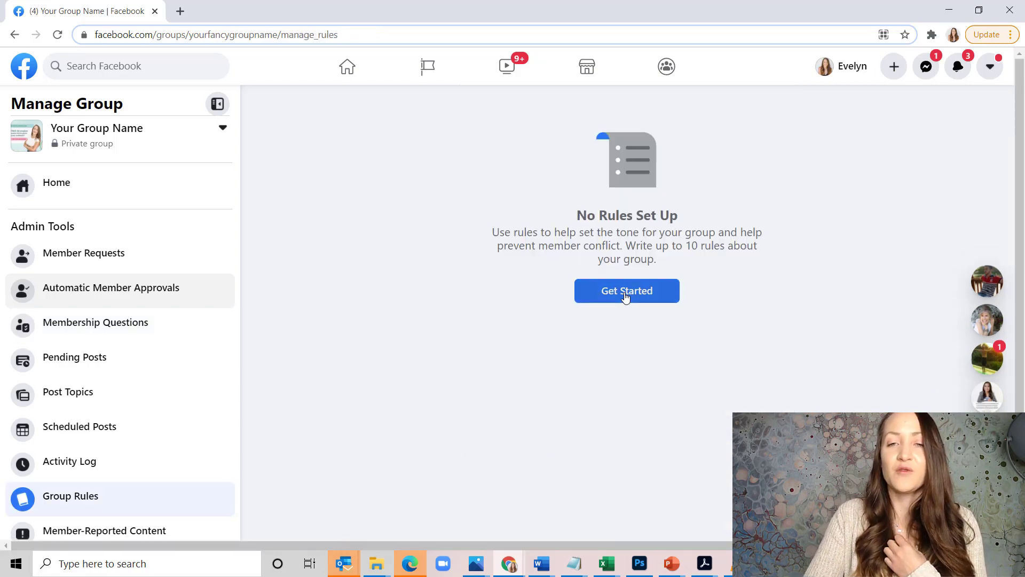
left_click(401, 216)
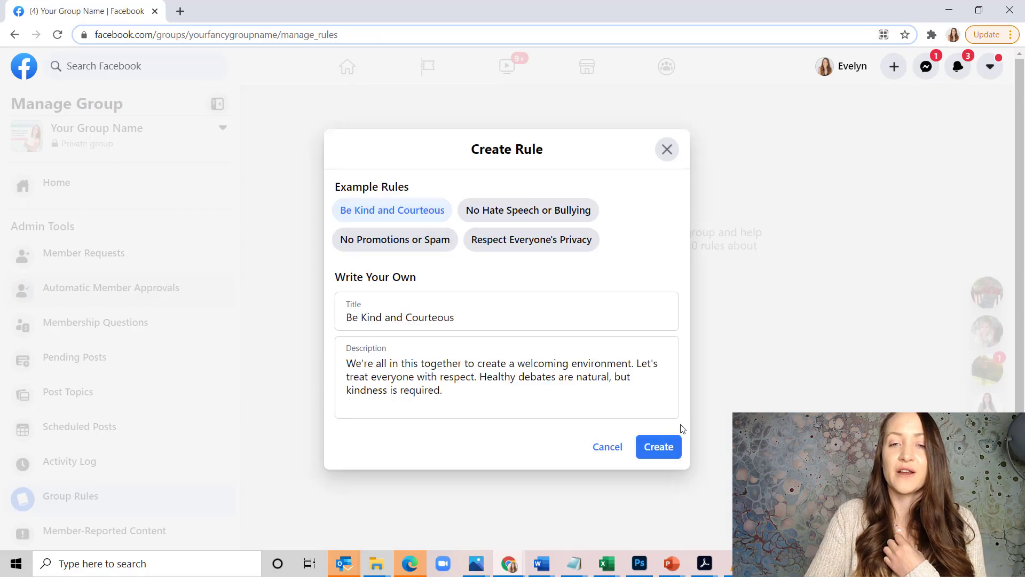
left_click(658, 446)
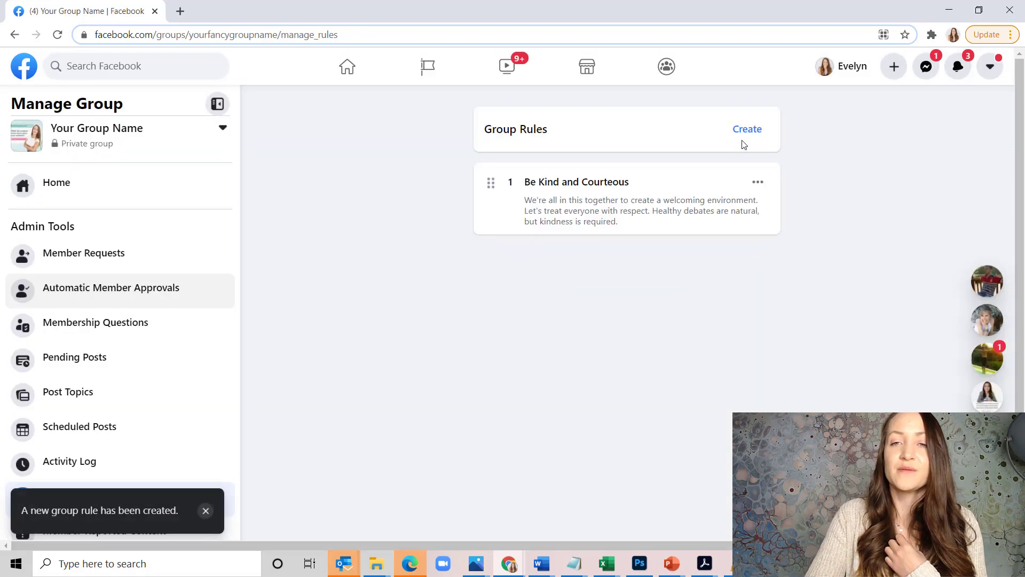
Create two more group rules from the "No Hate Speech or Bullying" and "No Promotions or Spam" examples.
left_click(746, 130)
left_click(569, 208)
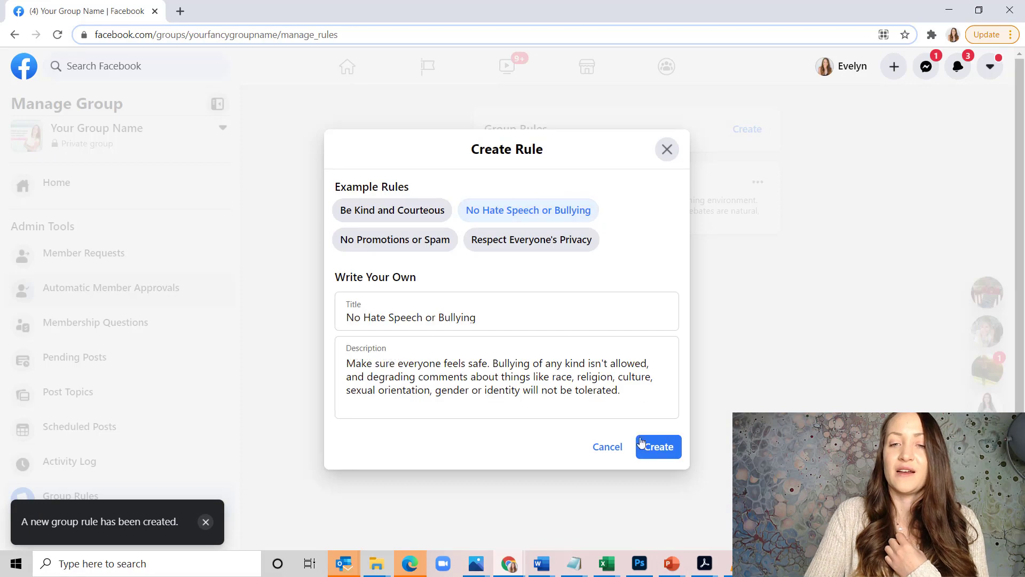
left_click(658, 446)
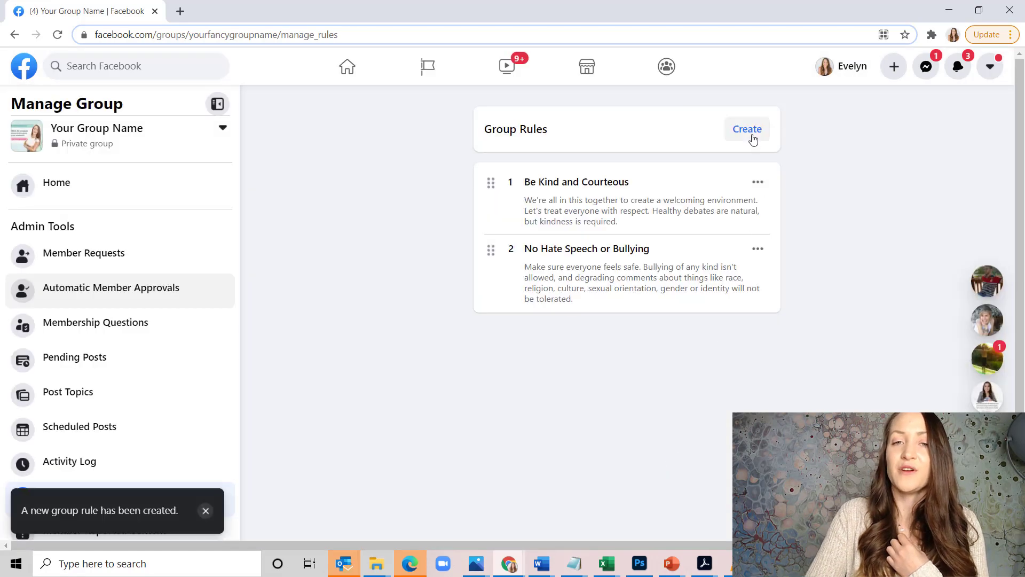
left_click(752, 132)
left_click(406, 241)
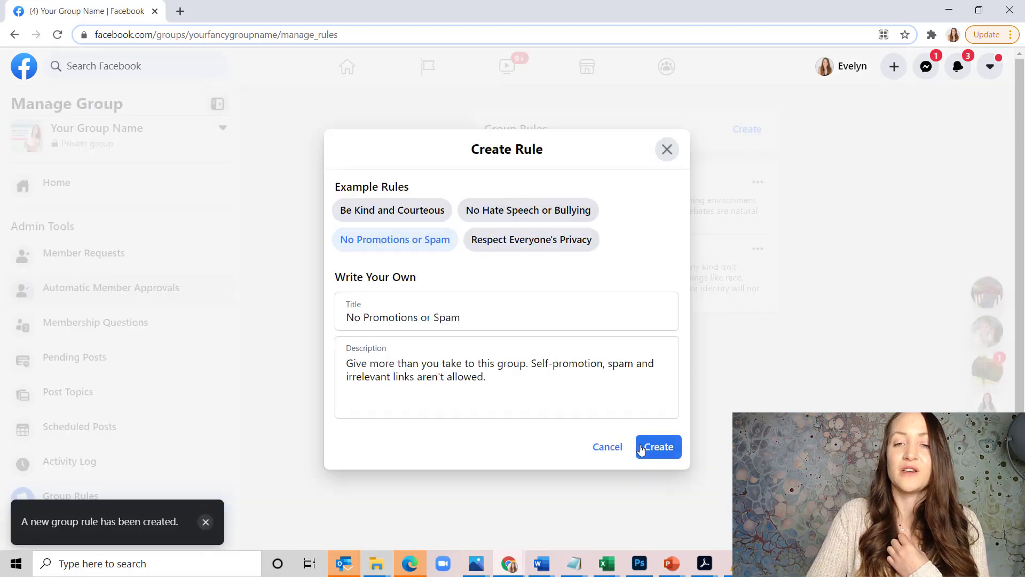
left_click(659, 447)
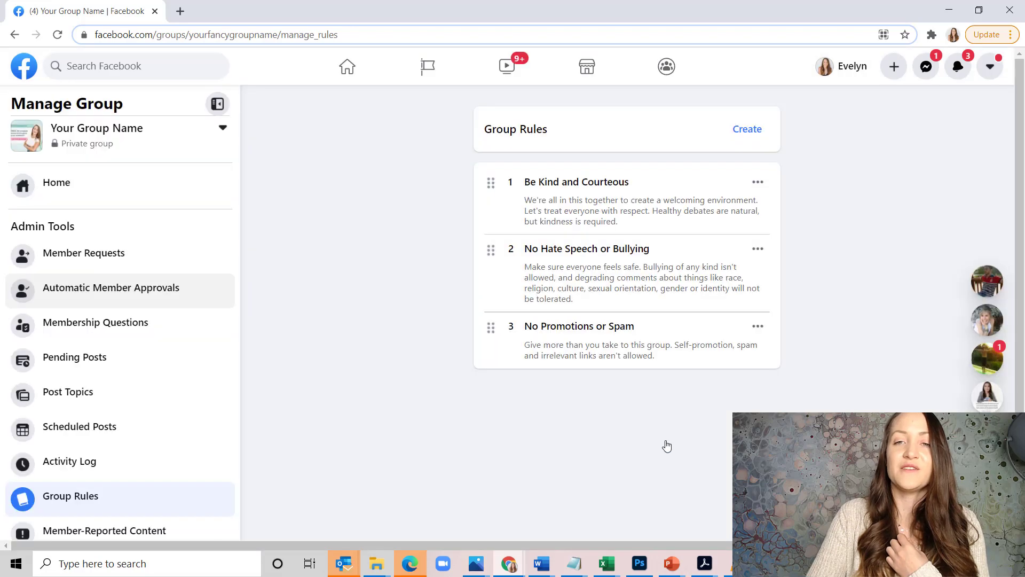
View the group's membership questions, pending posts, post topics and scheduled posts pages in turn.
left_click(114, 323)
scroll(719, 424, "down", 1)
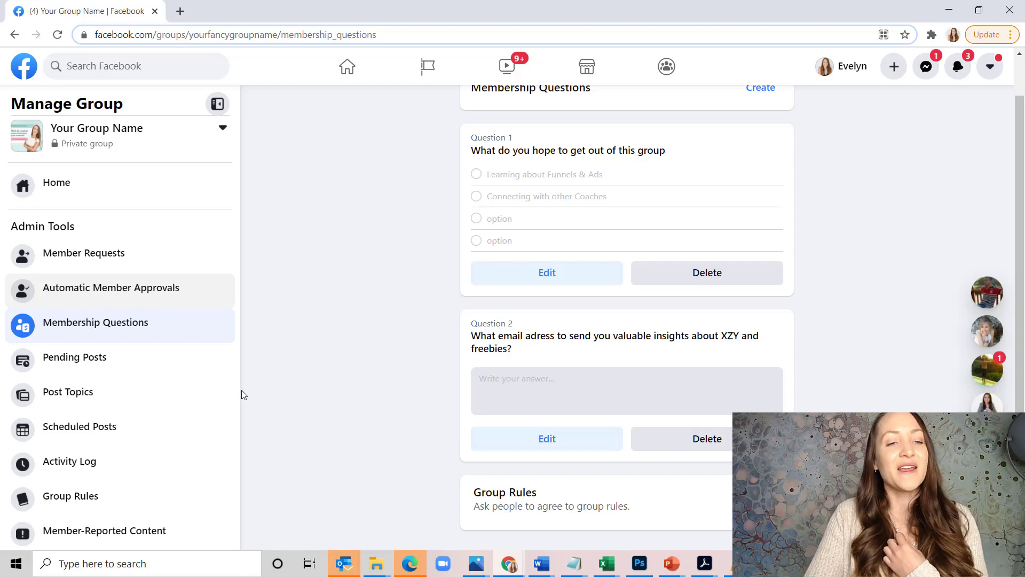
left_click(128, 360)
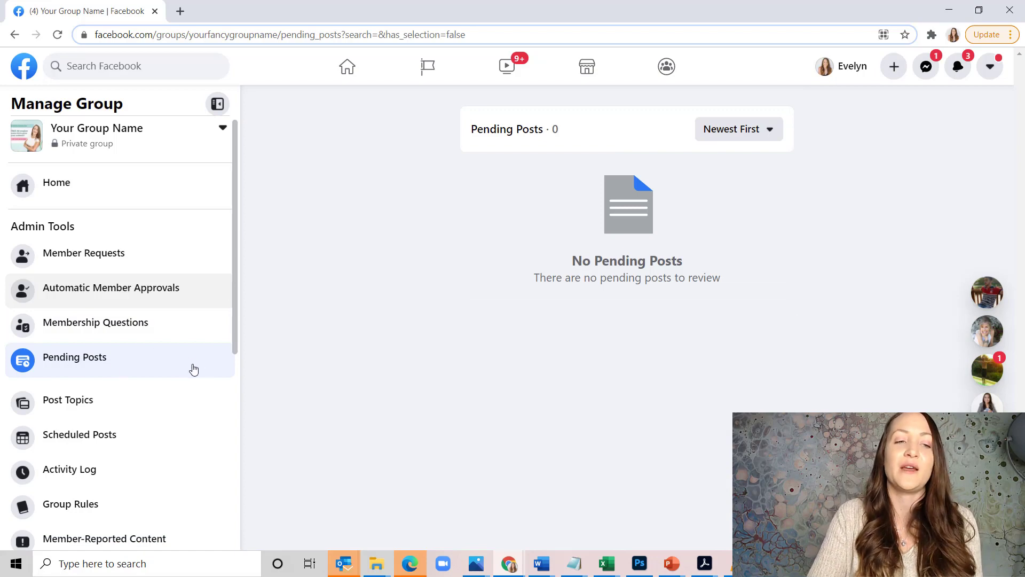
left_click(155, 401)
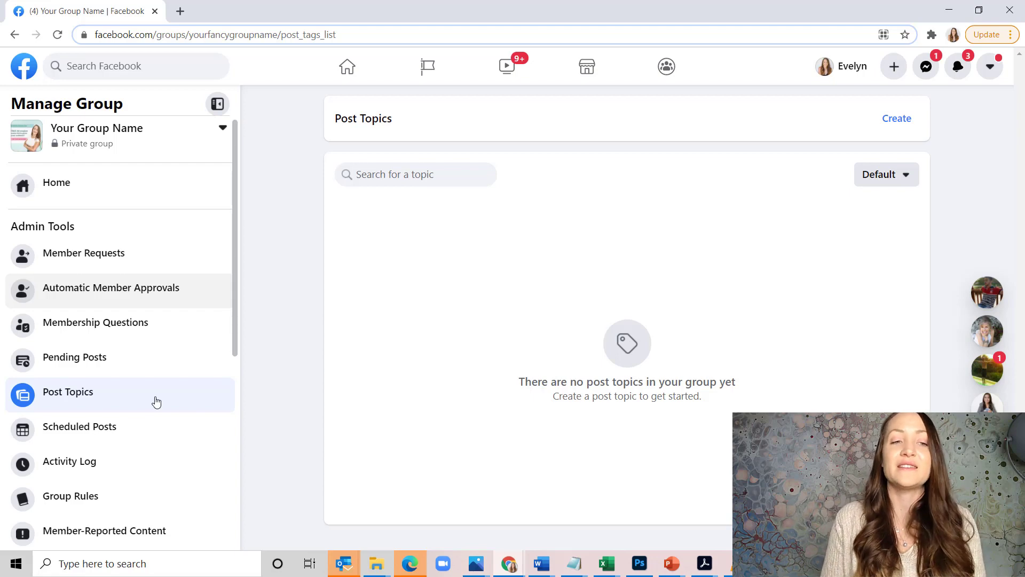
left_click(152, 439)
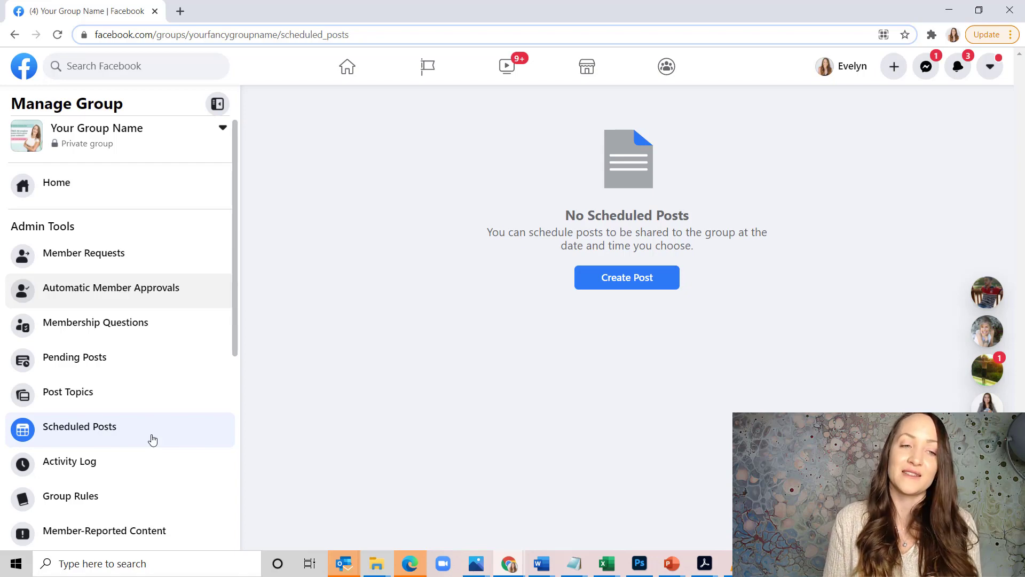
Look through the entries in the group's activity log and return to the group rules page.
scroll(152, 439, "down", 2)
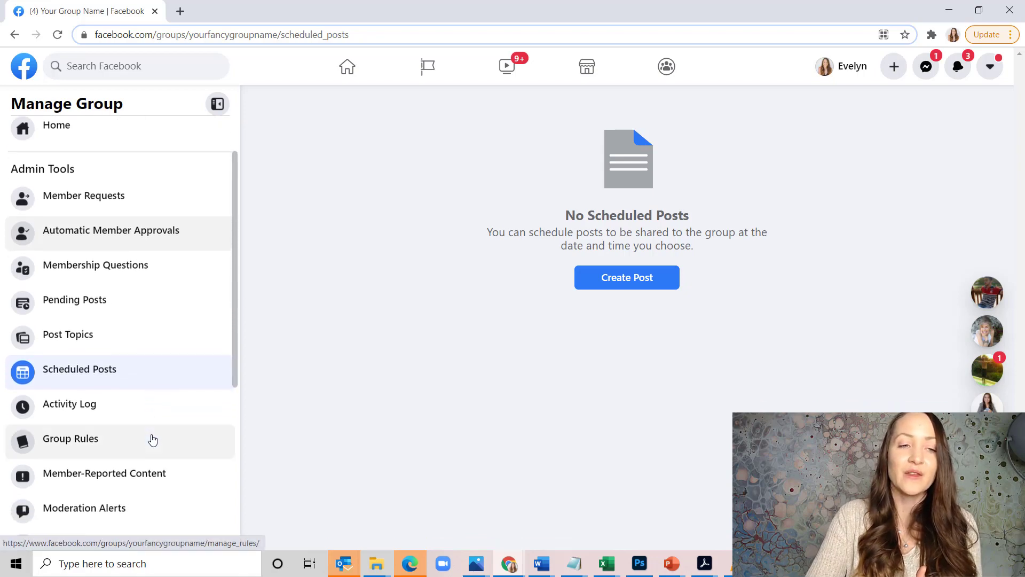
left_click(174, 386)
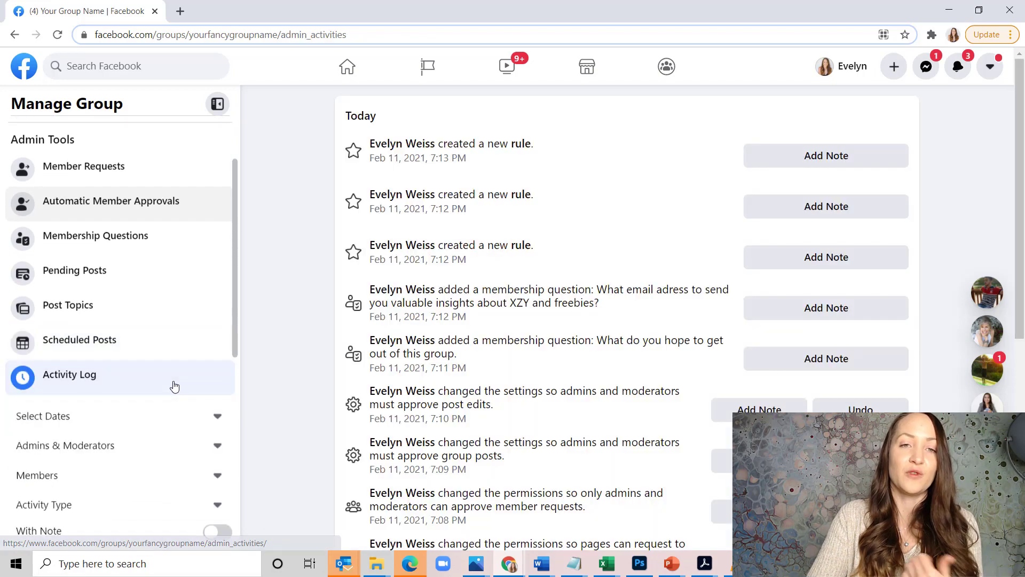
scroll(463, 409, "down", 6)
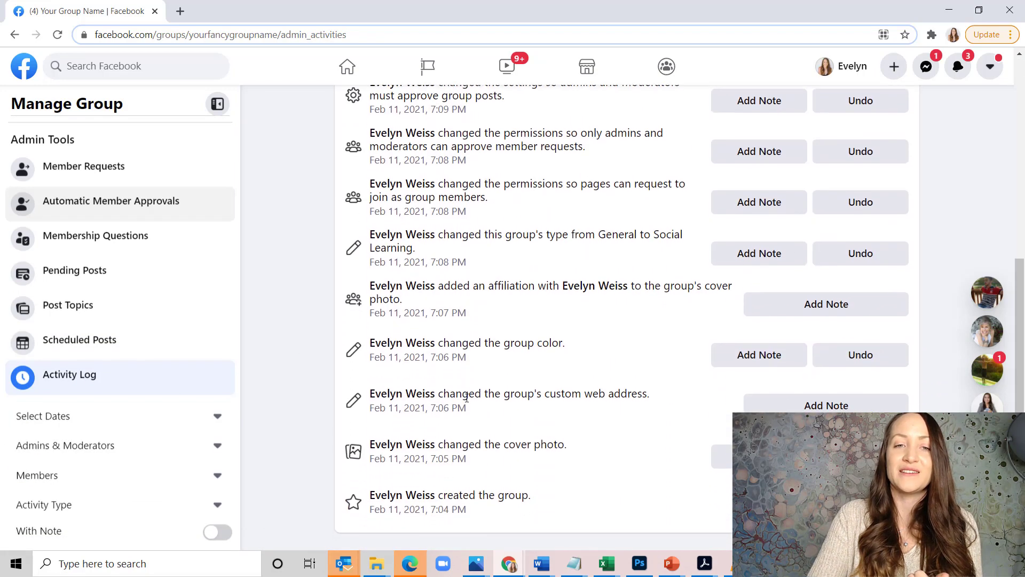
scroll(293, 415, "up", 6)
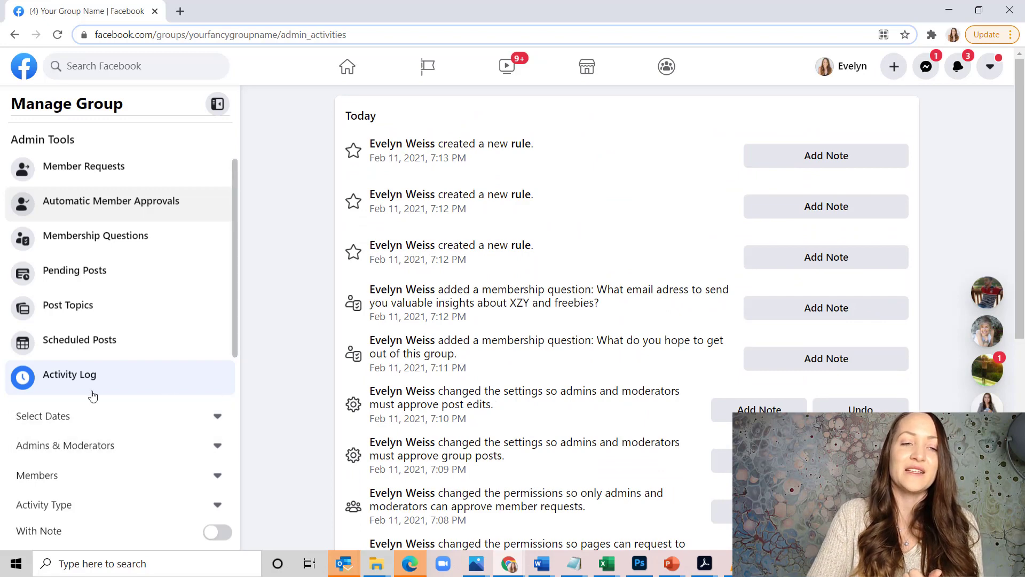
scroll(114, 397, "down", 5)
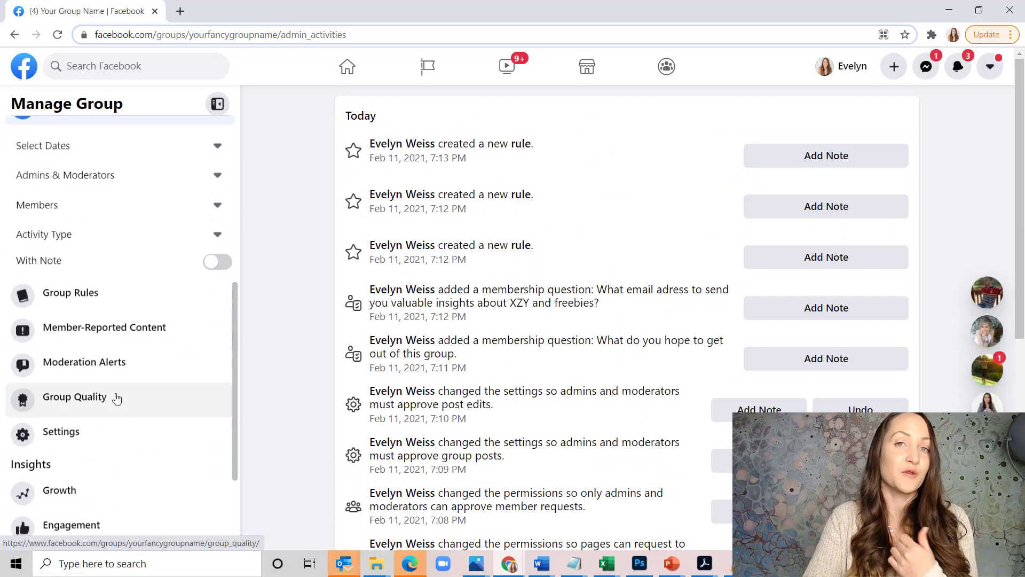
left_click(167, 311)
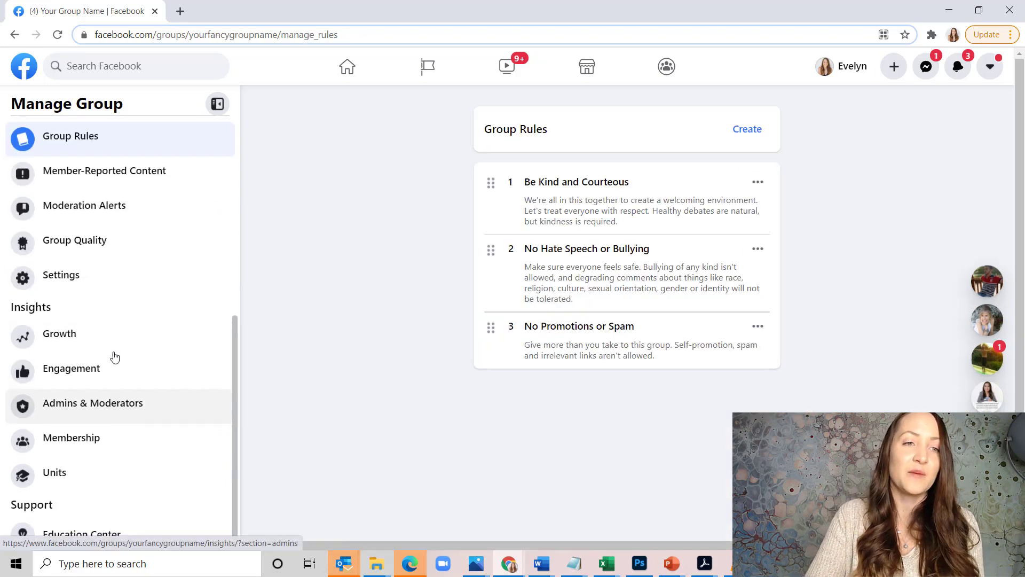
View the group's member-reported content, moderation alerts, group quality and settings pages in turn.
left_click(196, 178)
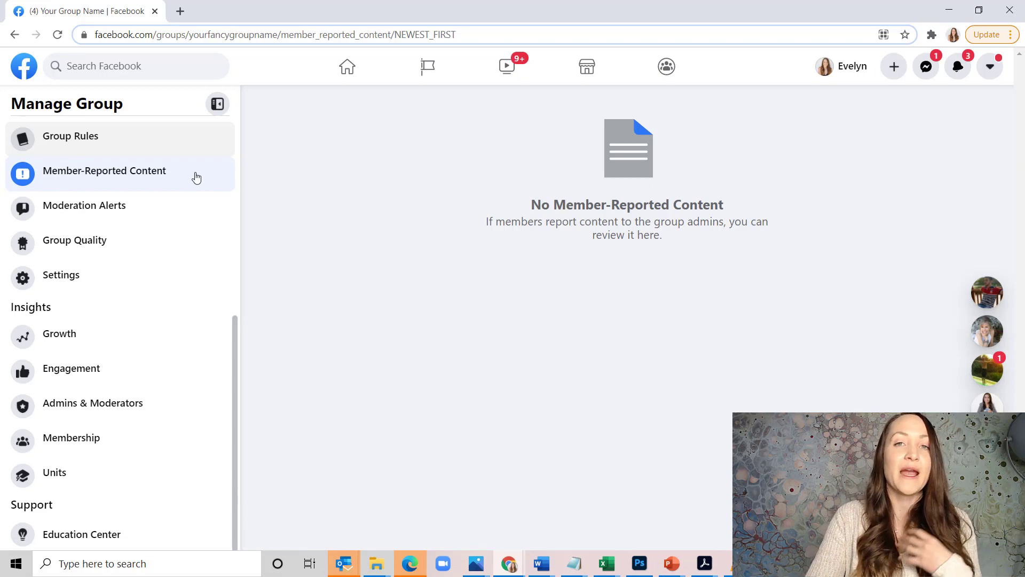
left_click(167, 213)
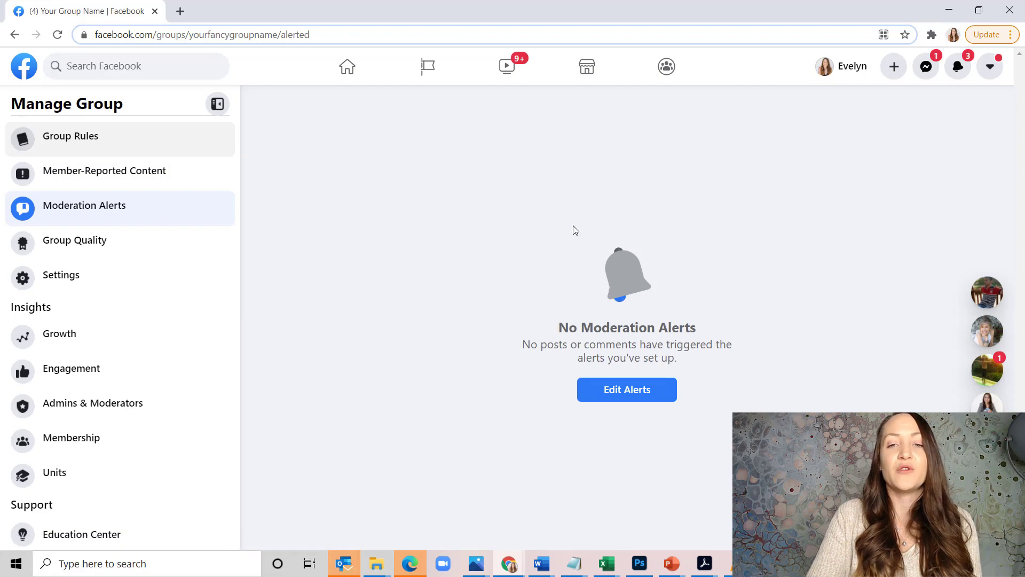
left_click(140, 259)
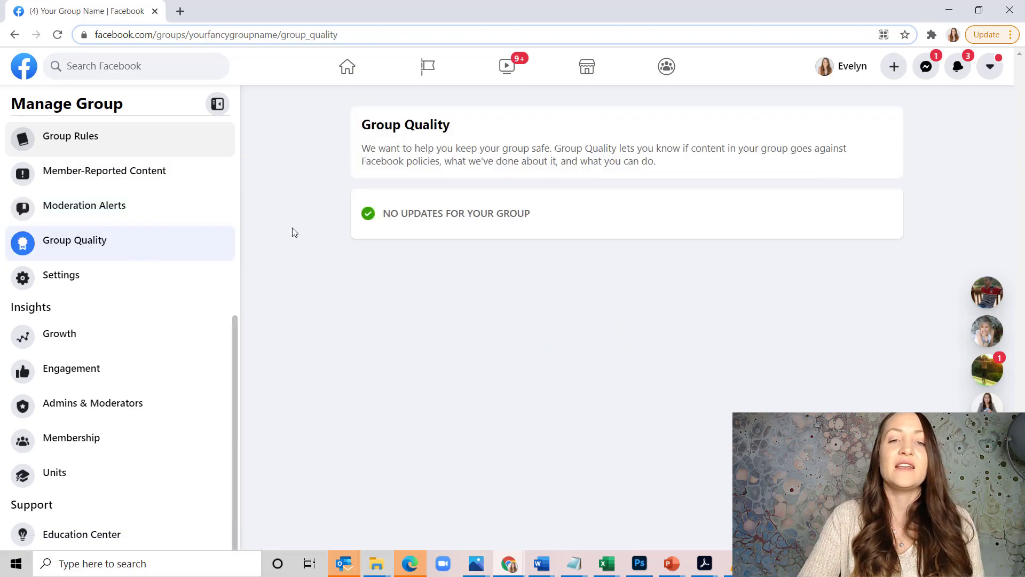
left_click(100, 273)
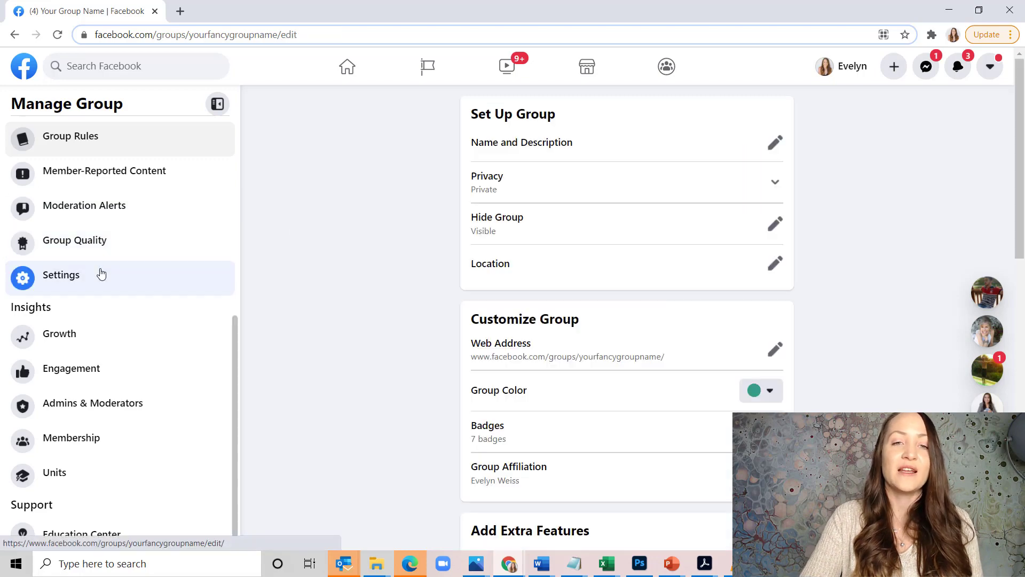
scroll(314, 394, "down", 5)
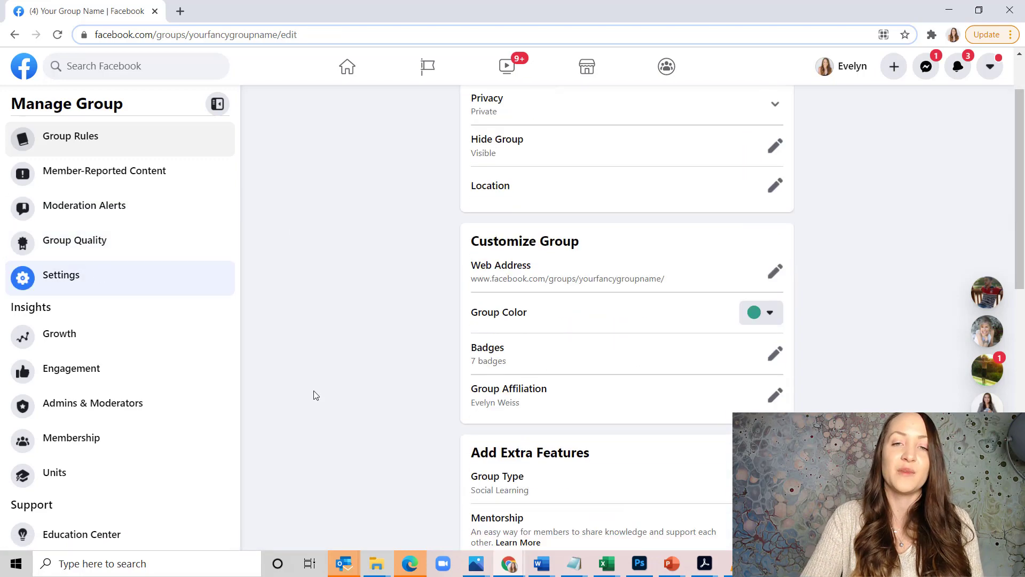
Look through the group's insights on growth, engagement, admins and moderators, membership and units.
left_click(86, 350)
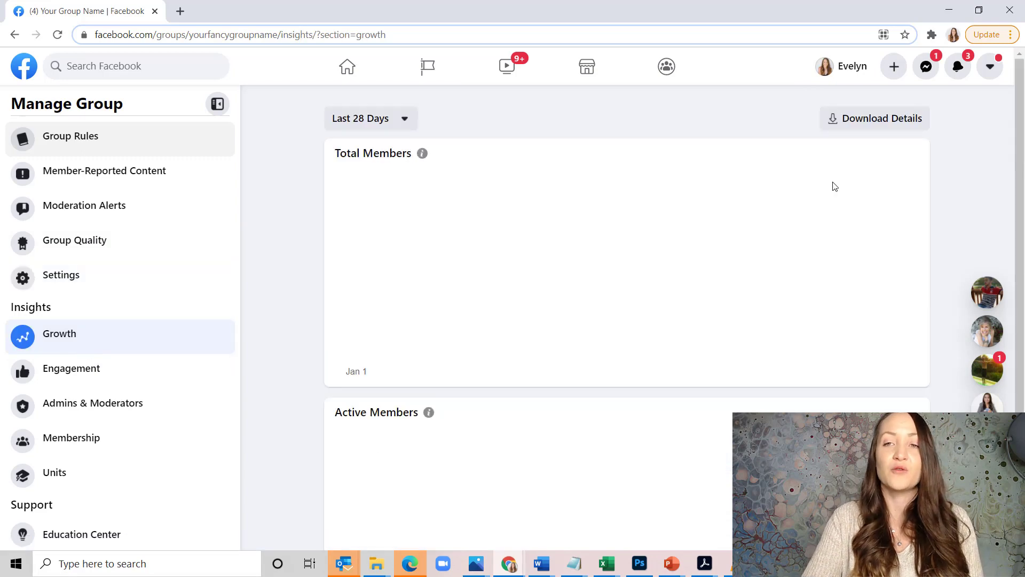
left_click(50, 384)
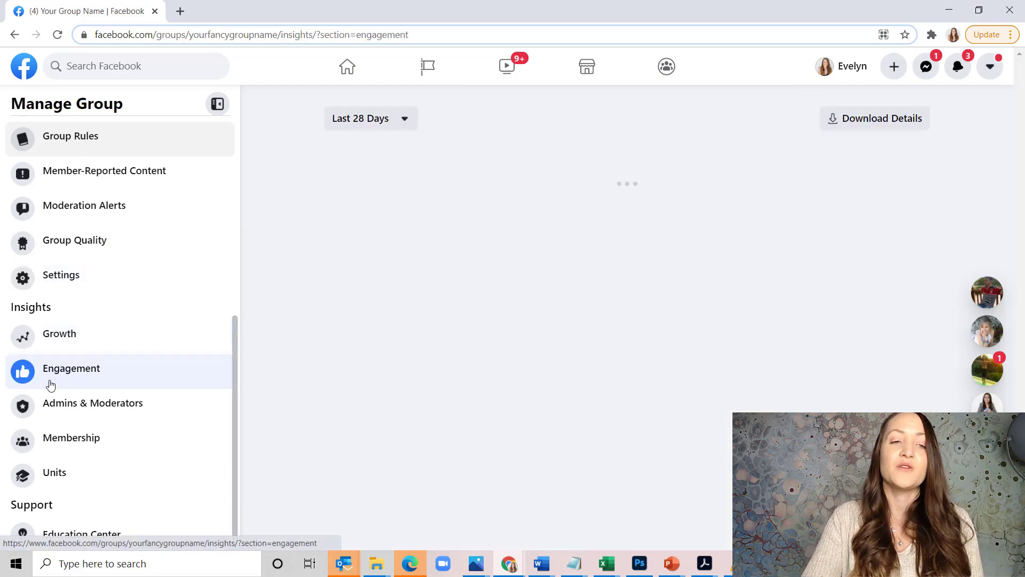
left_click(111, 410)
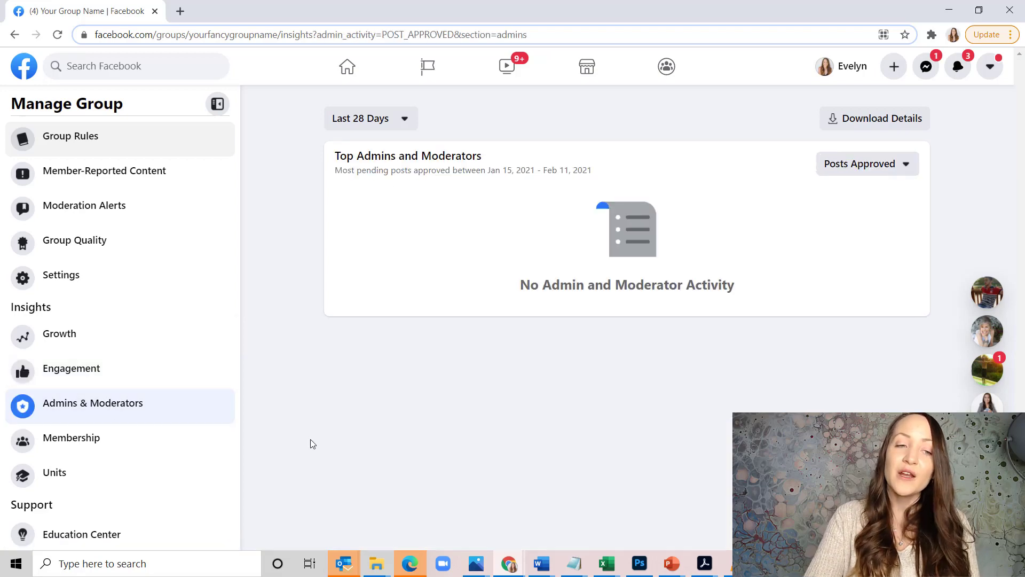
left_click(166, 451)
scroll(521, 379, "down", 4)
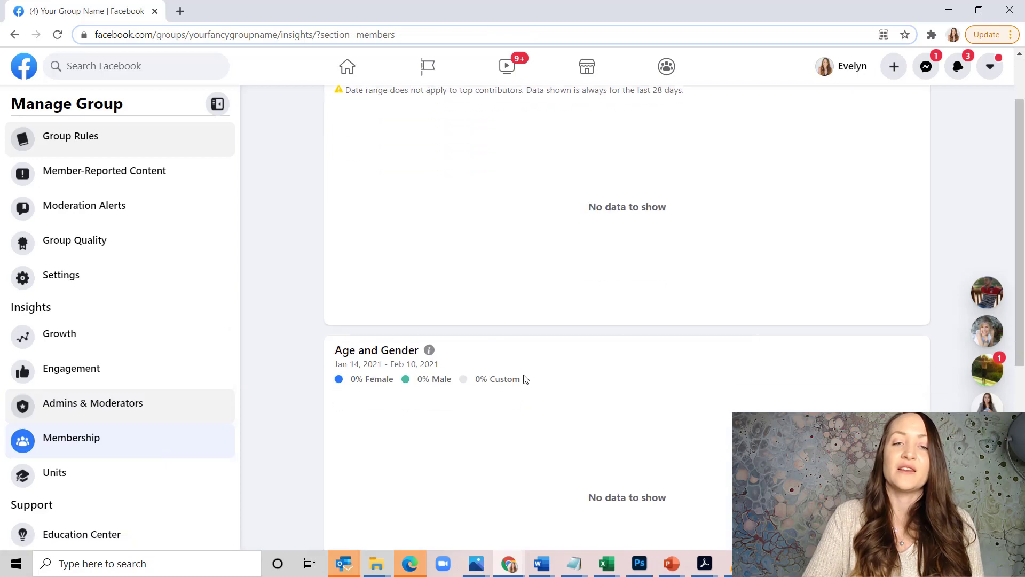
scroll(605, 354, "down", 7)
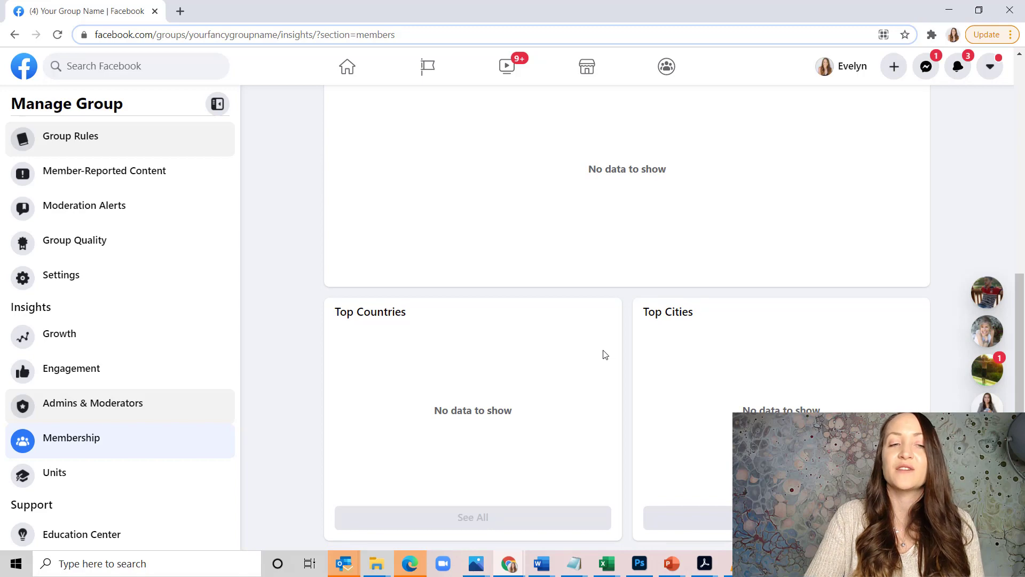
left_click(160, 475)
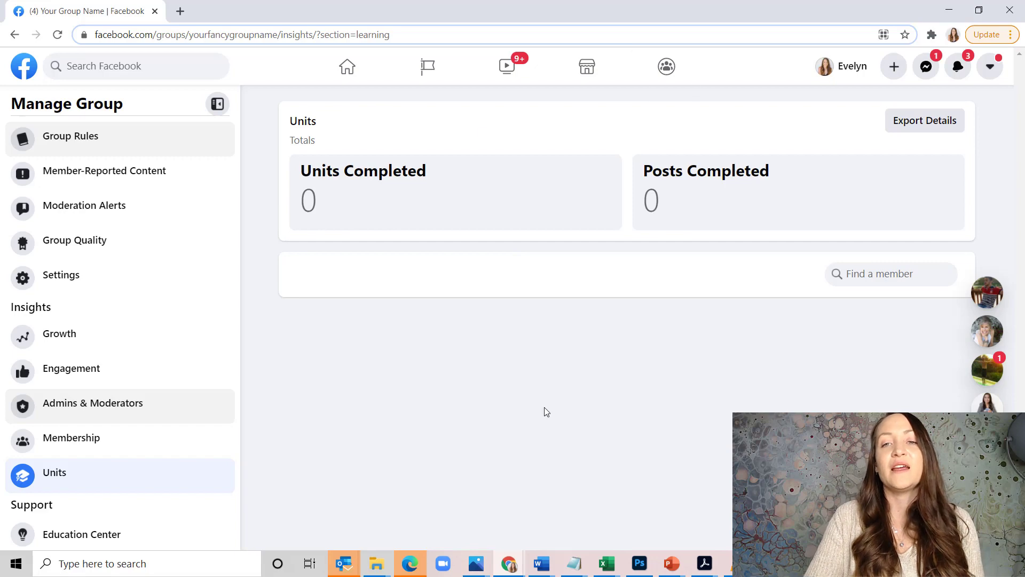
Return from the insights to the group's home page.
scroll(111, 447, "up", 4)
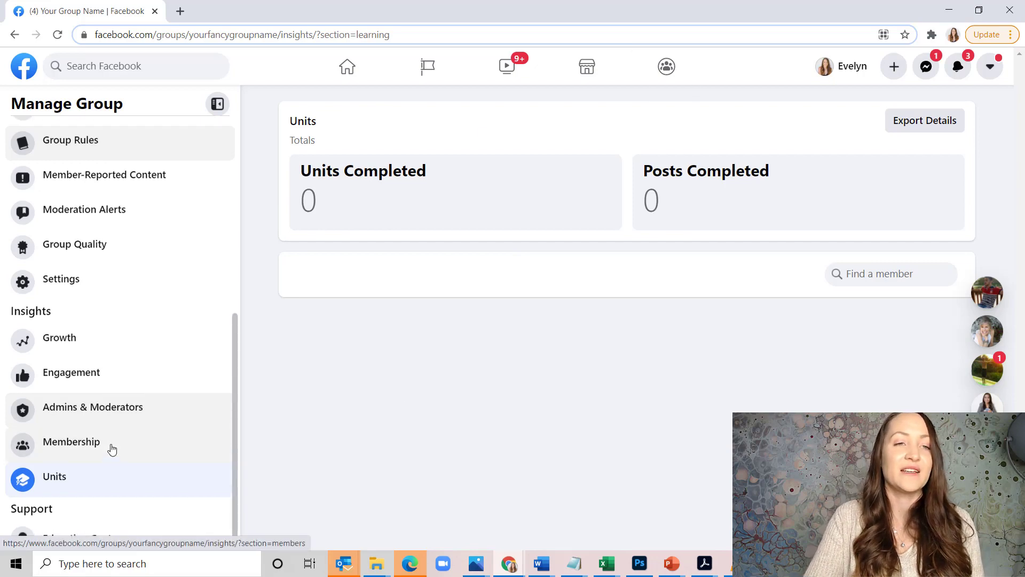
scroll(111, 447, "up", 2)
left_click(92, 195)
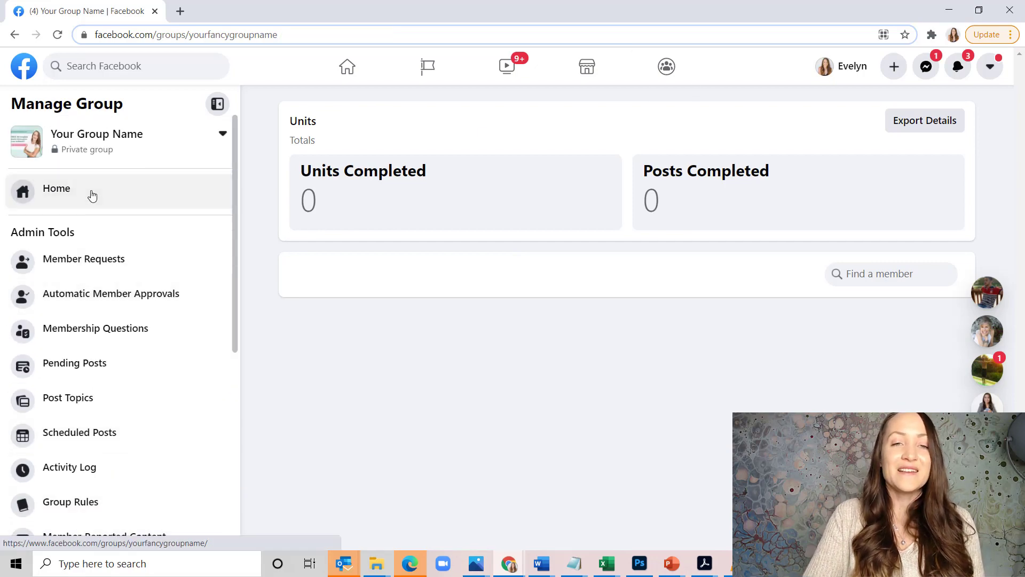
scroll(661, 212, "up", 4)
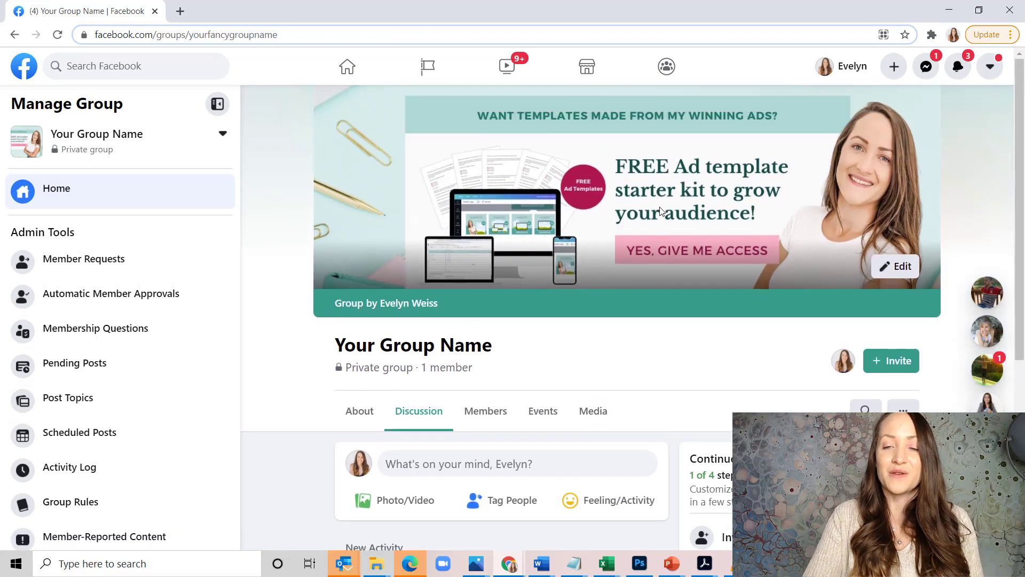
Add the group description "Enter your Group Description here" from the group setup checklist and save it.
scroll(661, 211, "down", 3)
scroll(660, 211, "down", 1)
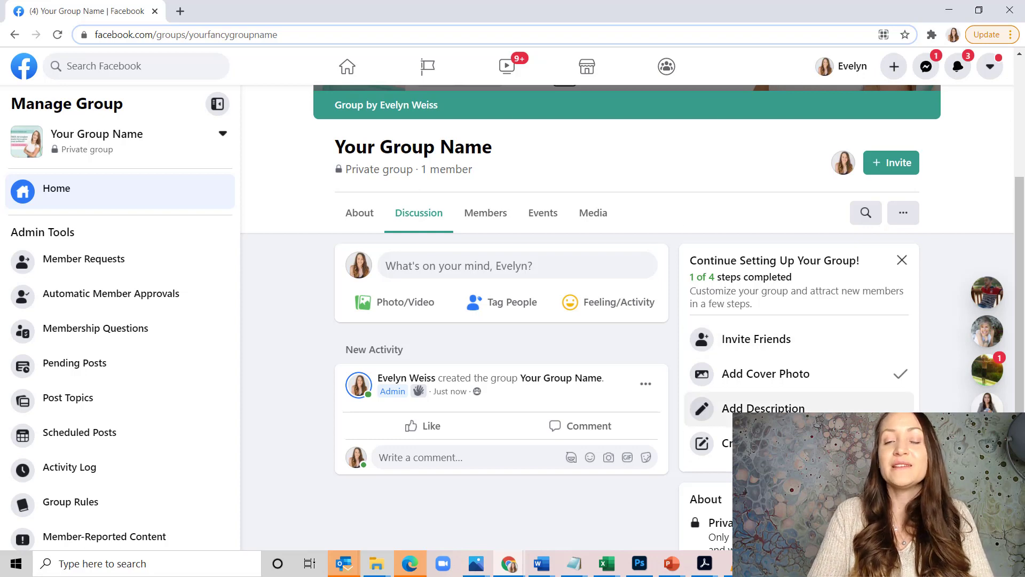
left_click(788, 409)
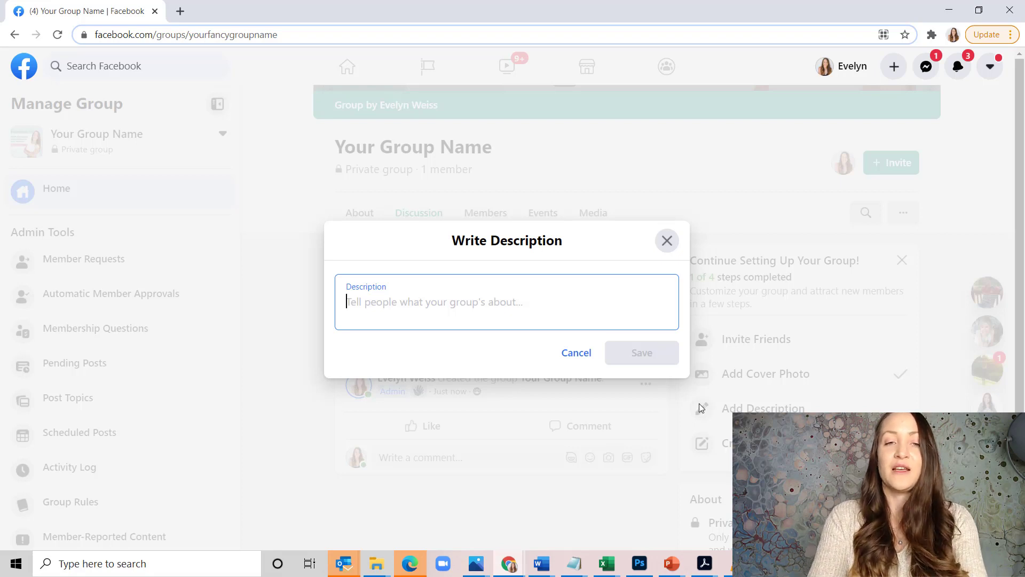
type("Enter your G")
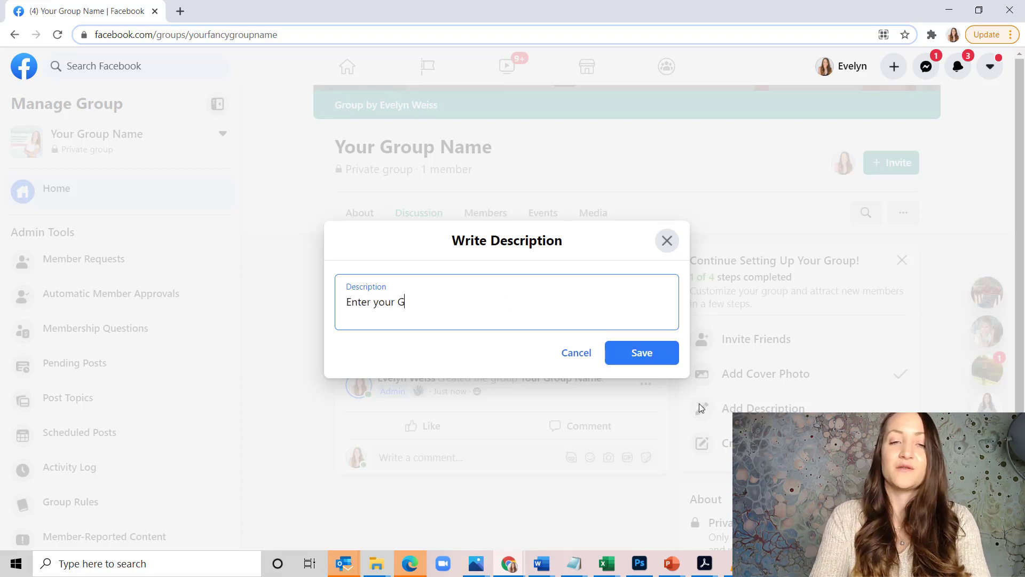
type("roup Descr")
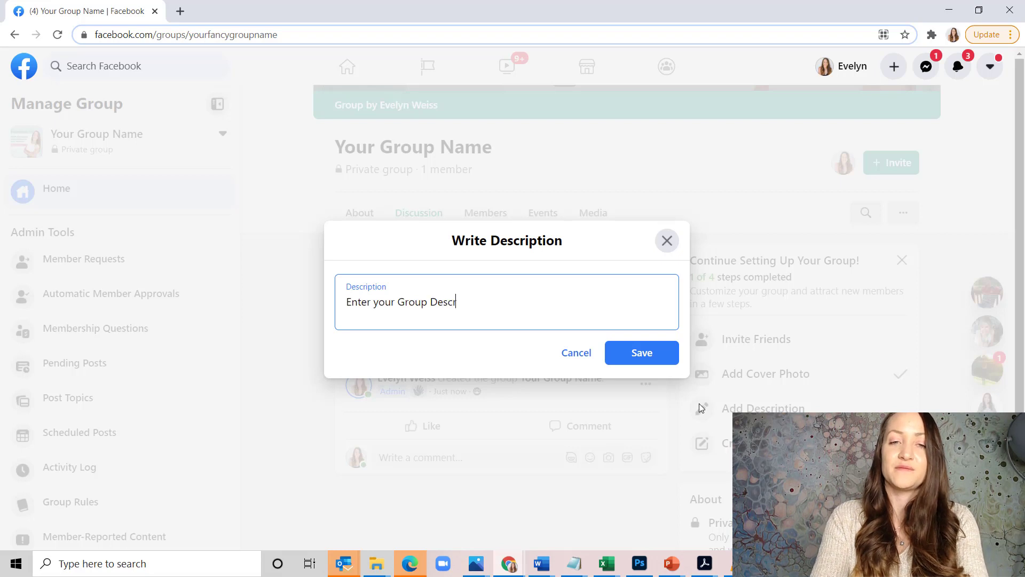
type("iption ")
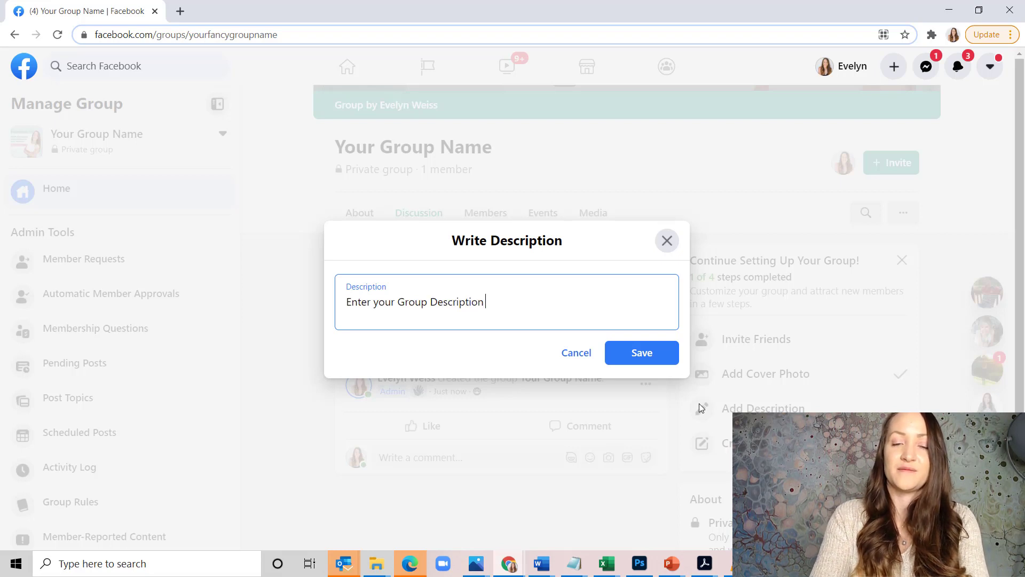
type("here")
left_click(642, 352)
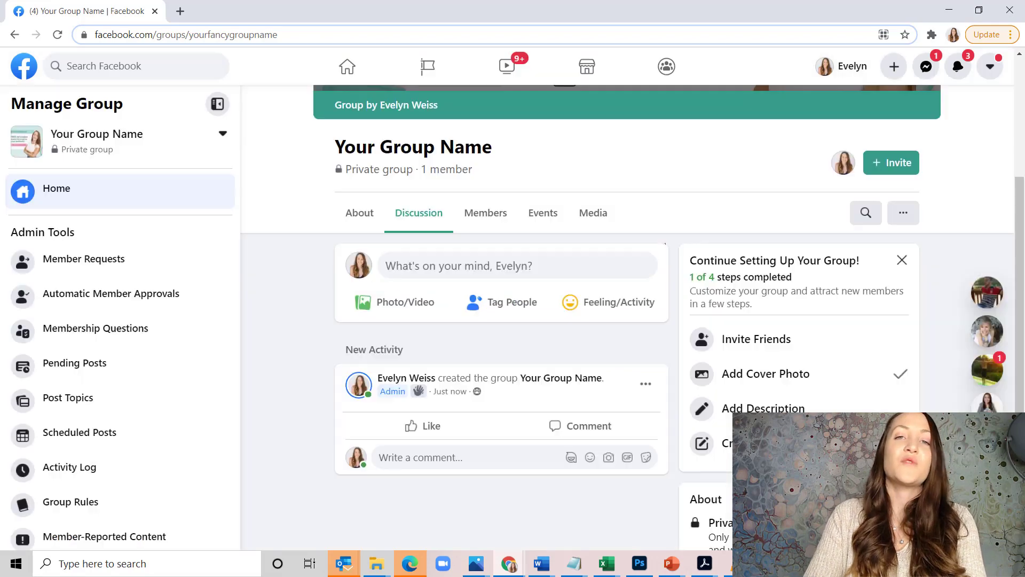
Open a new post draft in the group discussion and close it without posting.
left_click(493, 264)
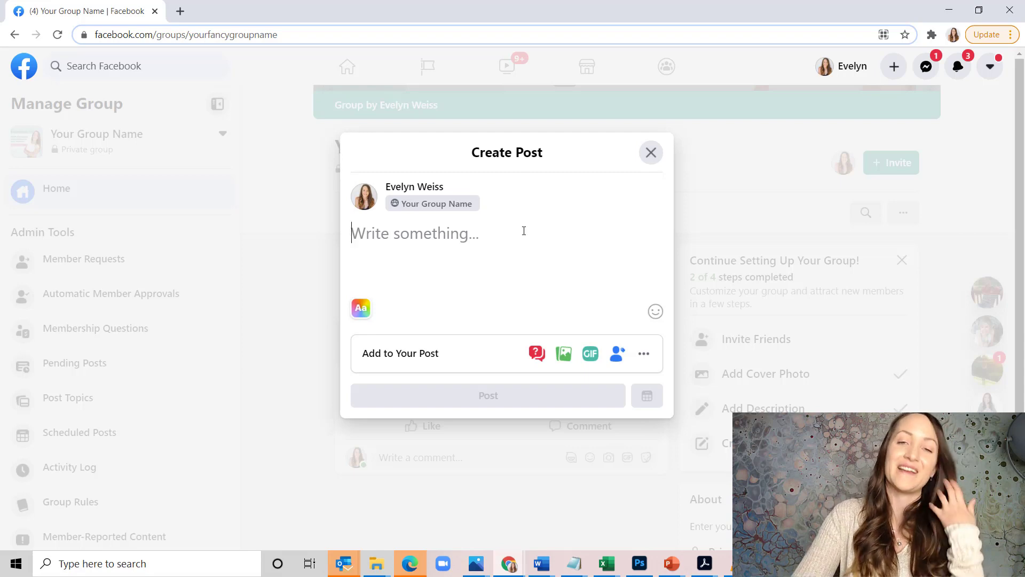
left_click(654, 156)
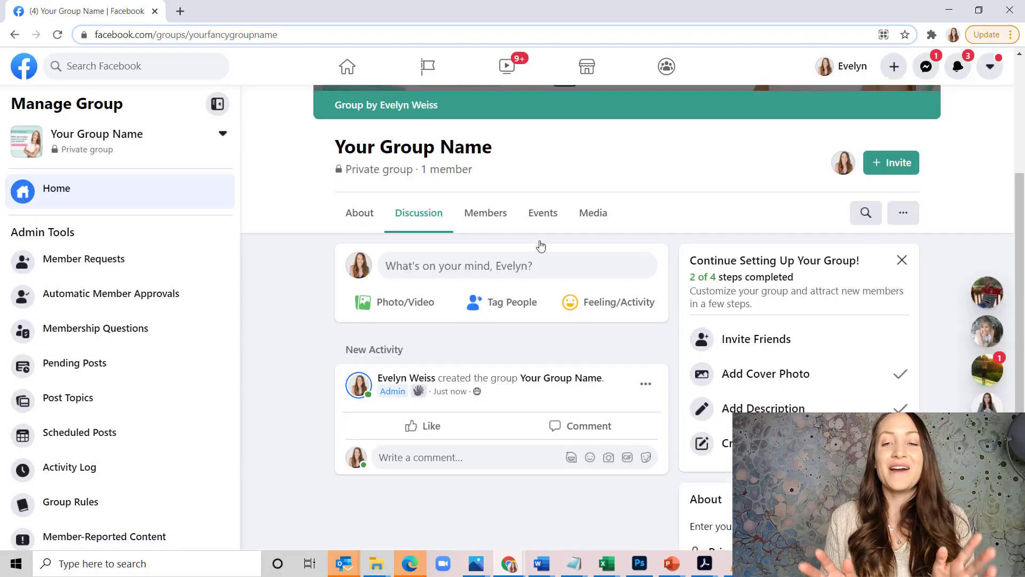